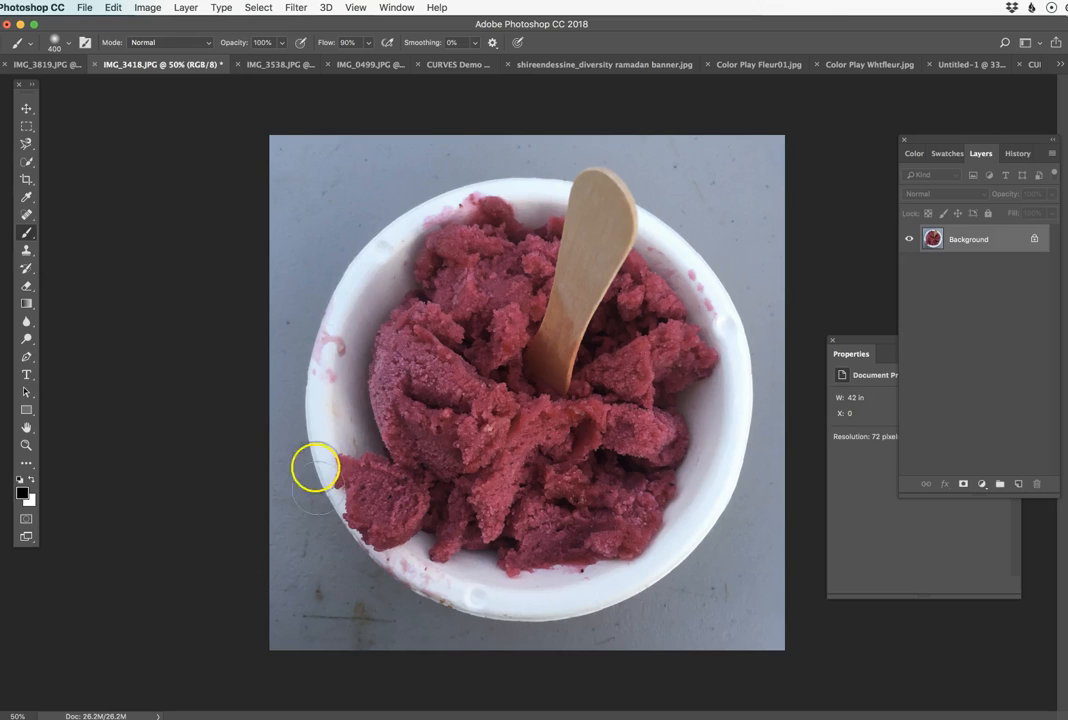
click(27, 214)
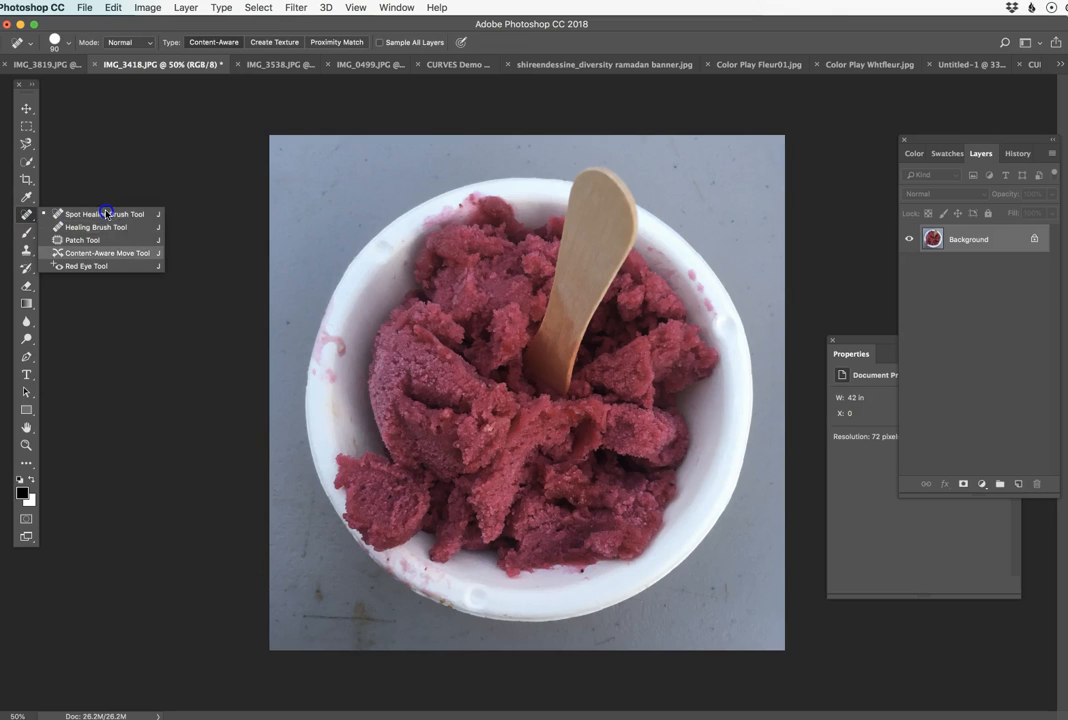
click(26, 250)
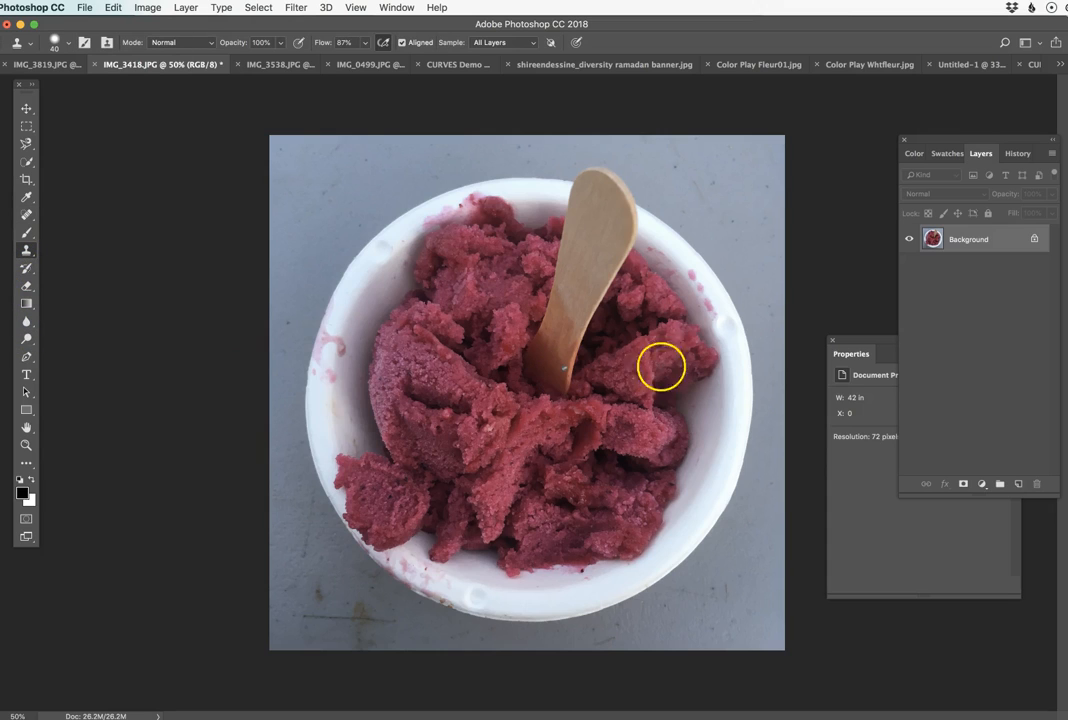
click(975, 141)
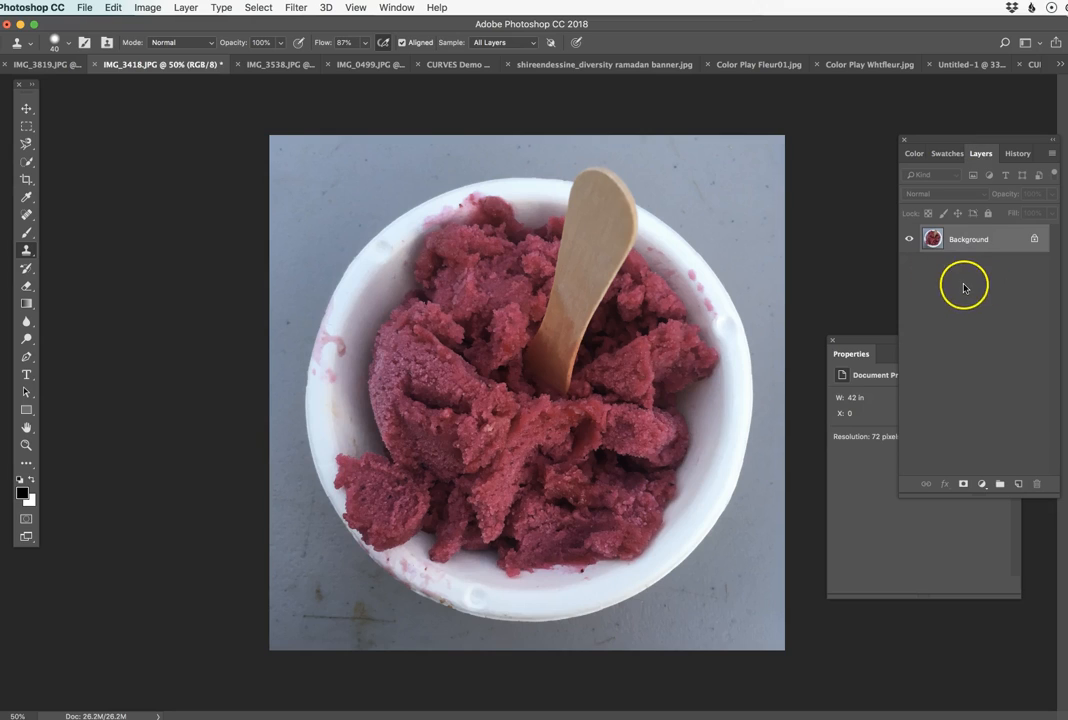
click(981, 486)
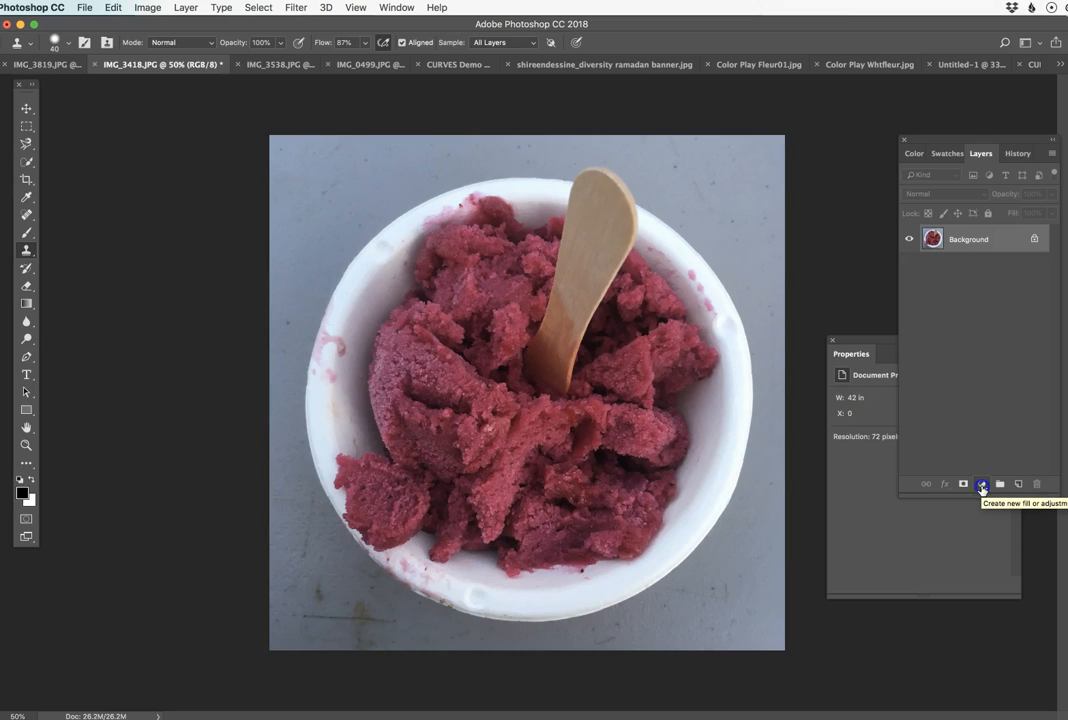
click(982, 486)
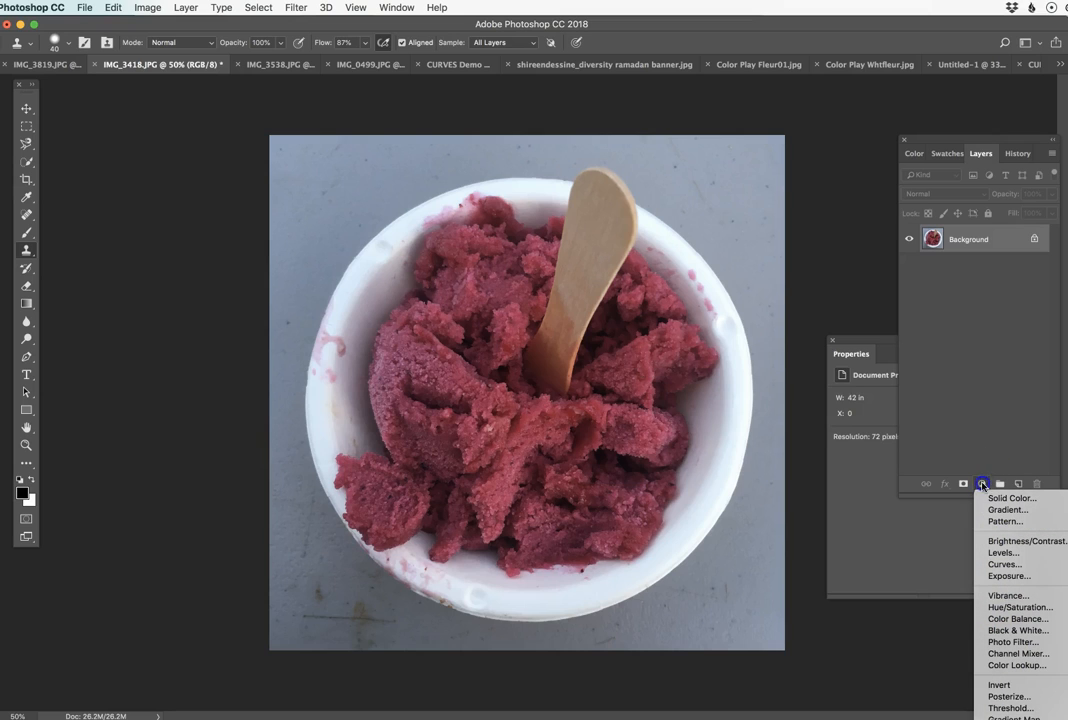
click(312, 17)
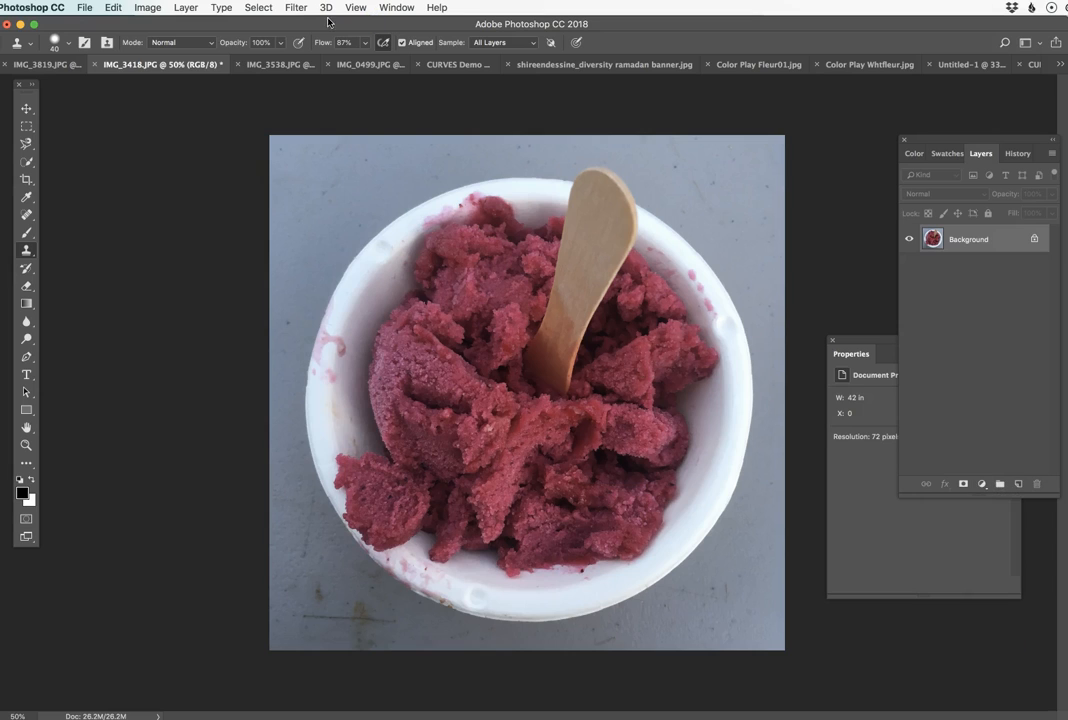
click(186, 7)
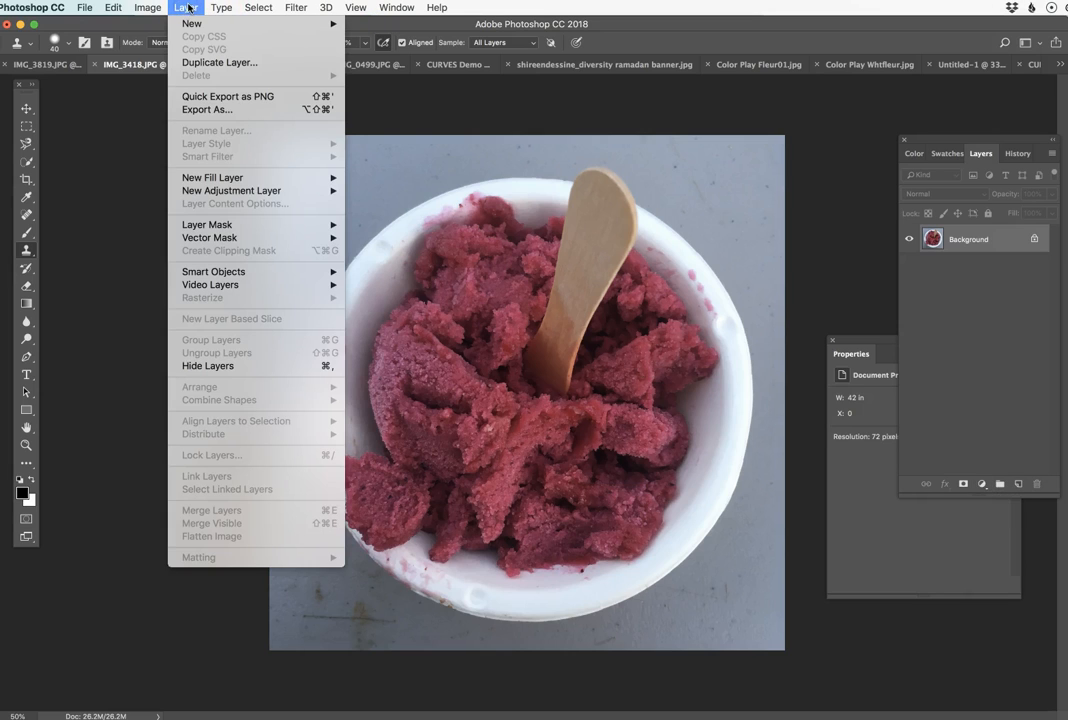
mouse_move(281, 190)
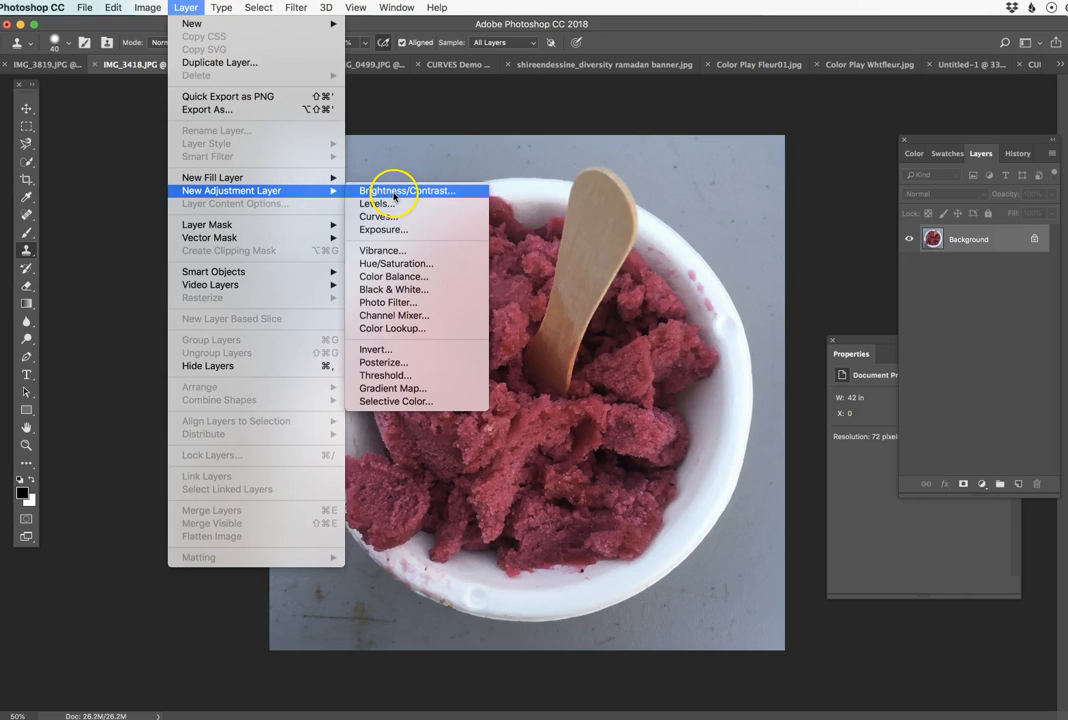
click(588, 32)
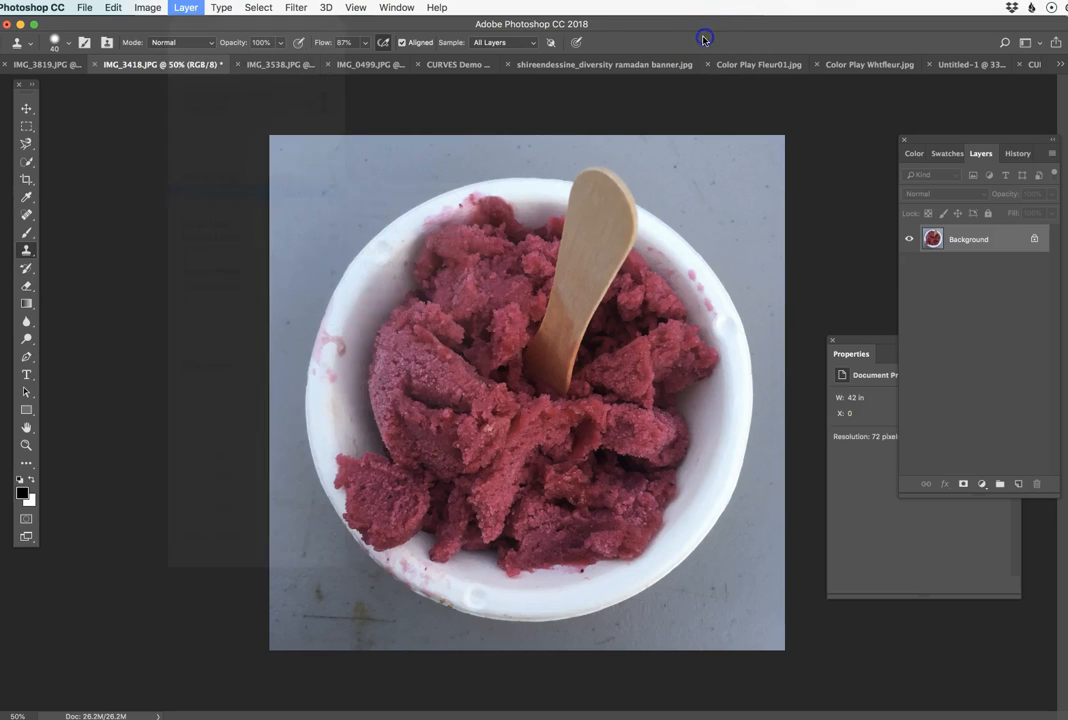
Add a Brightness/Contrast adjustment layer above the background photo, raise its brightness slightly, and apply the automatic correction.
click(982, 484)
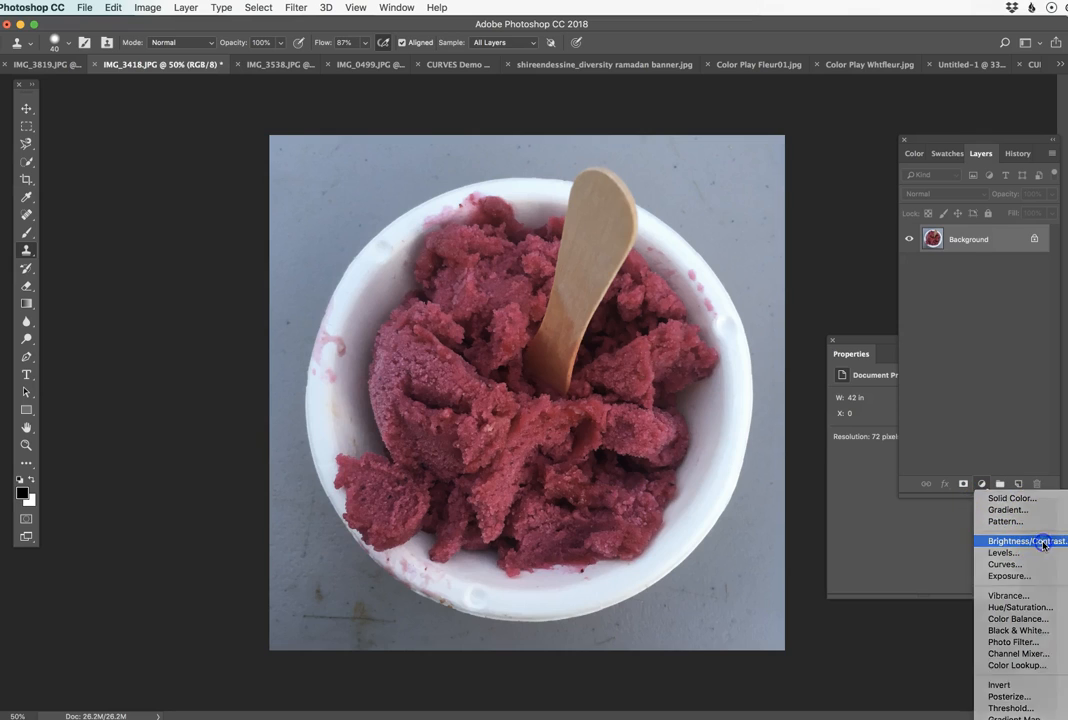
click(1043, 545)
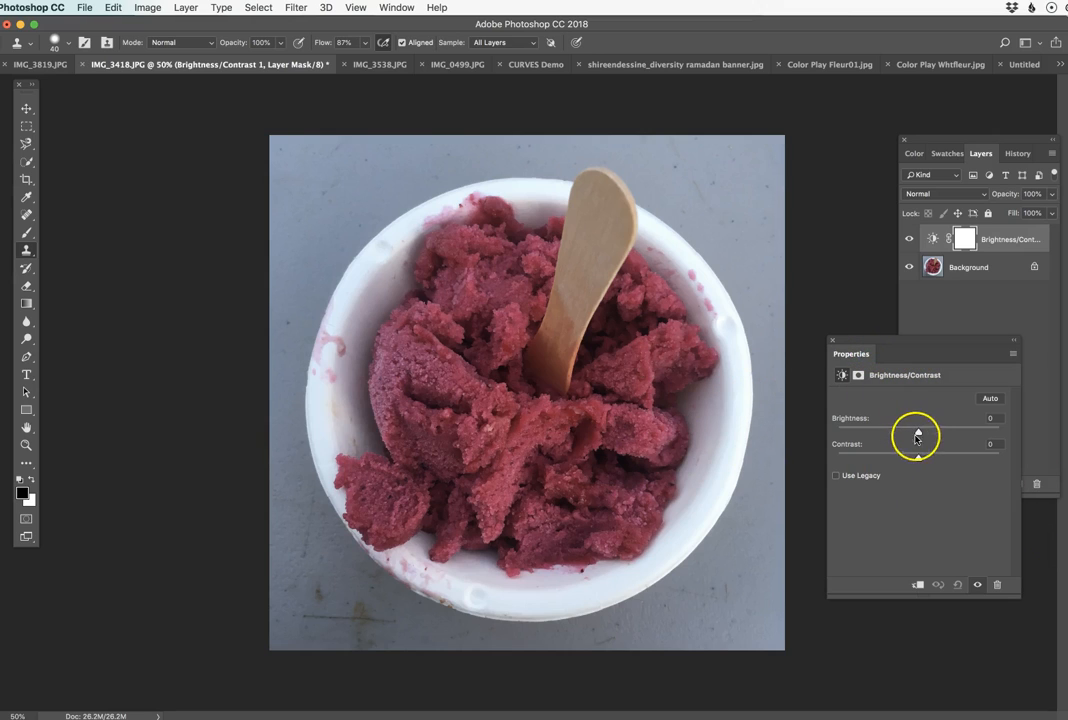
drag(919, 432, 933, 432)
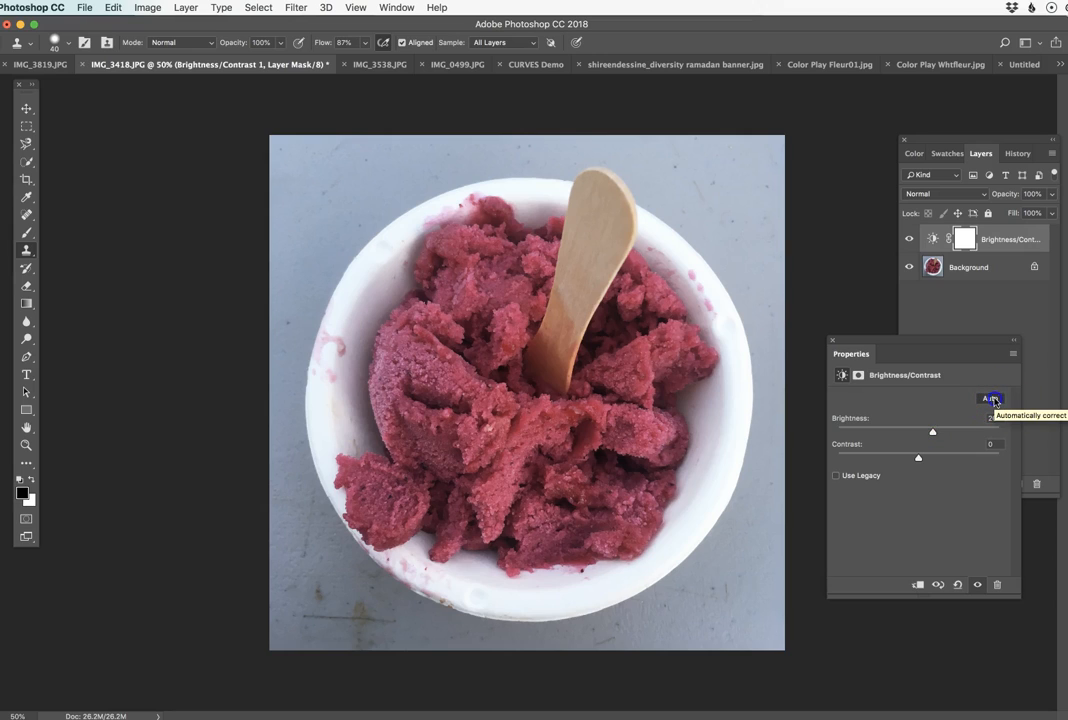
click(990, 399)
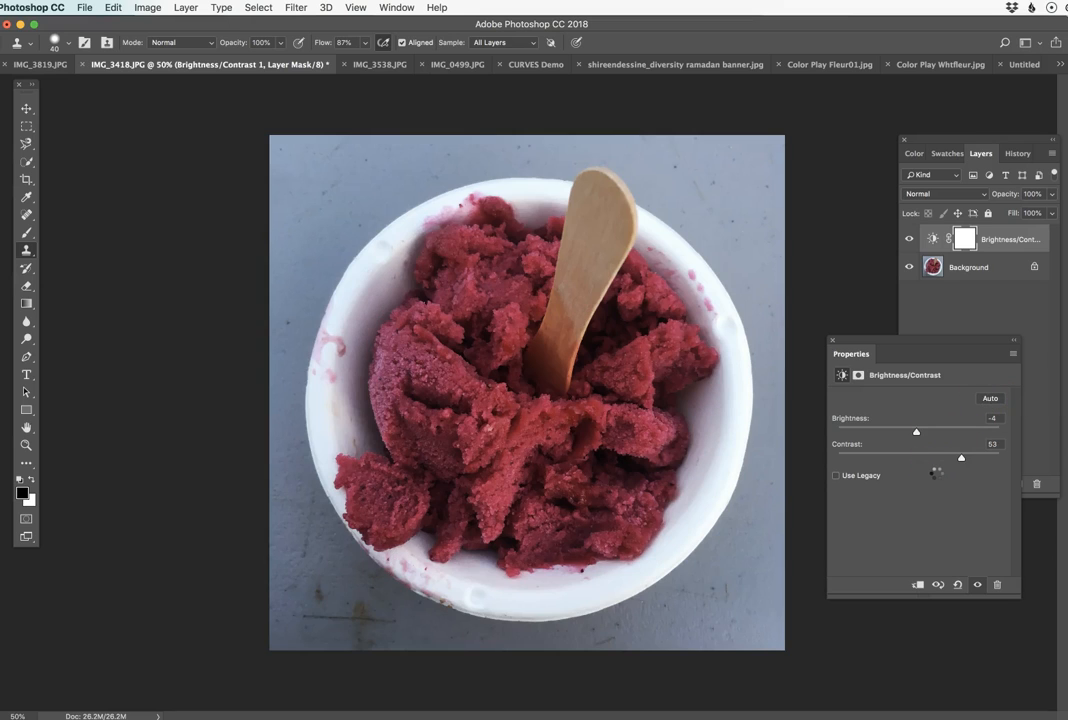
Set the Brightness/Contrast layer's brightness to 37 and its contrast to 30.
drag(916, 432, 926, 432)
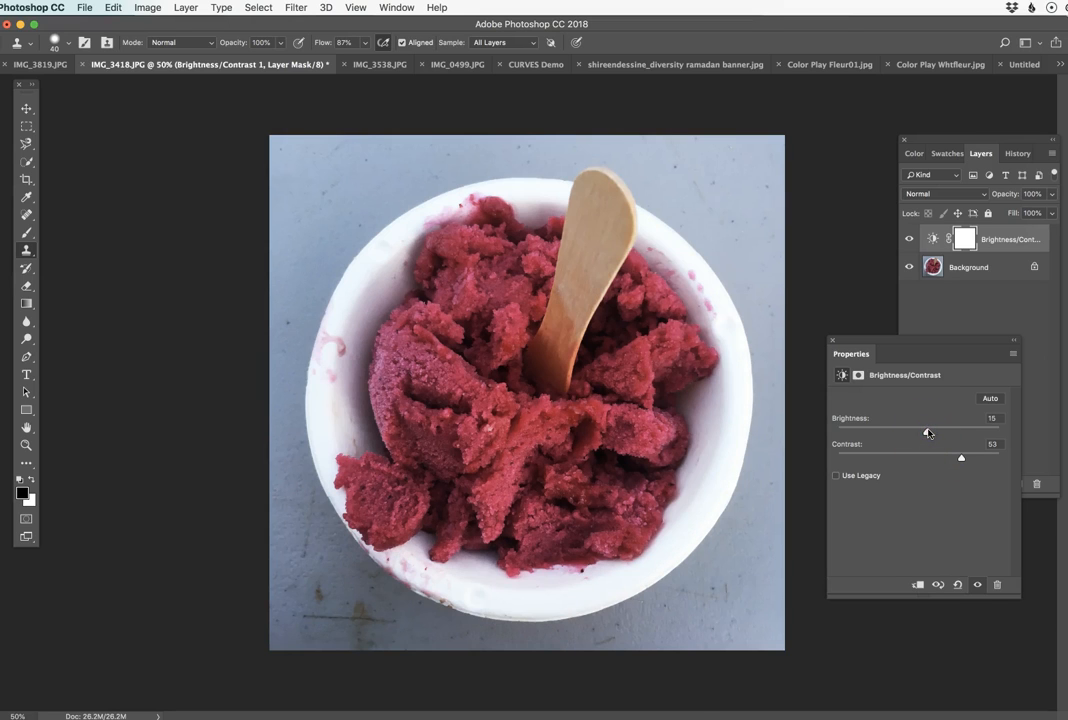
drag(962, 462, 937, 432)
click(930, 318)
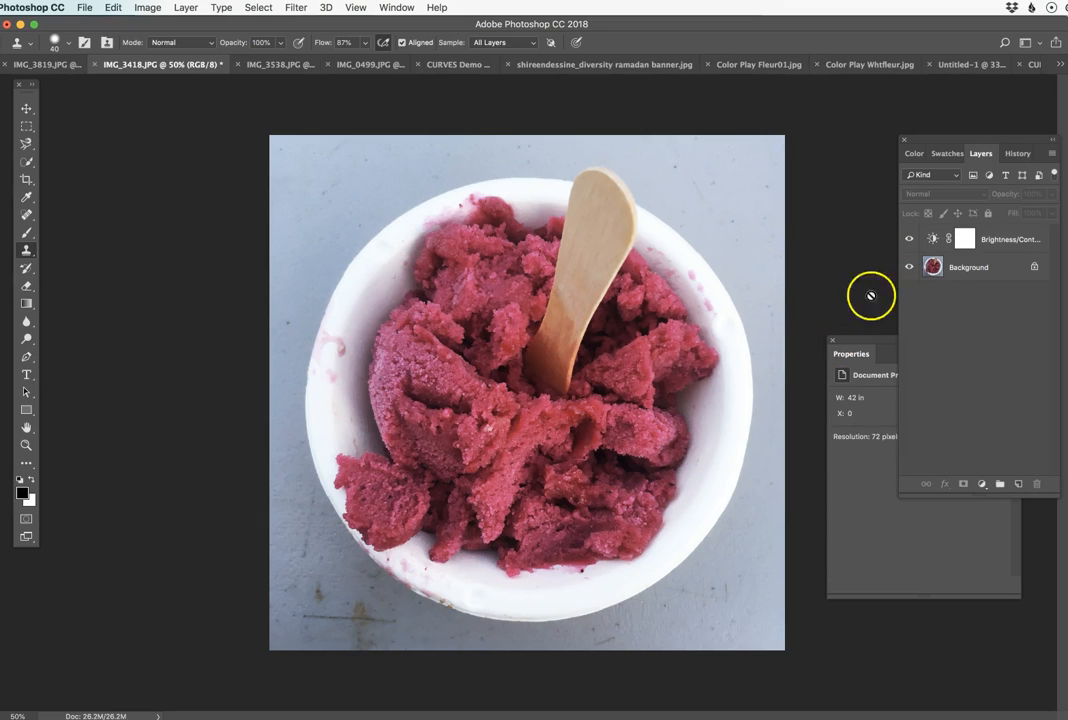
Hide and show the Brightness/Contrast layer to compare the photo with and without the adjustment.
click(998, 241)
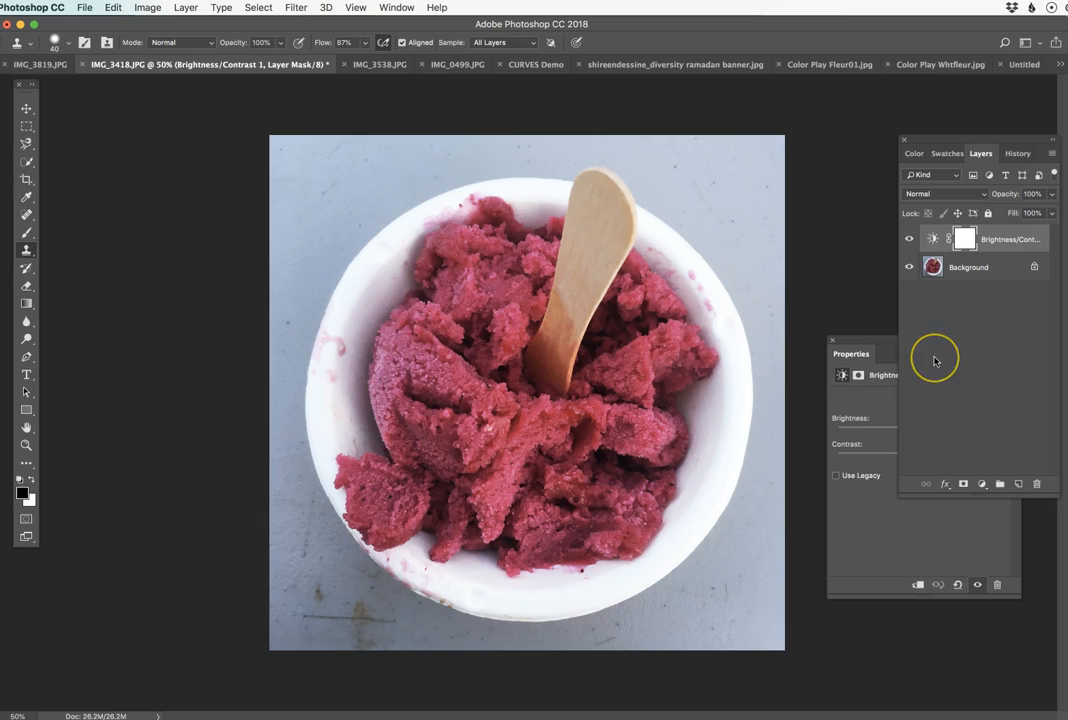
click(909, 240)
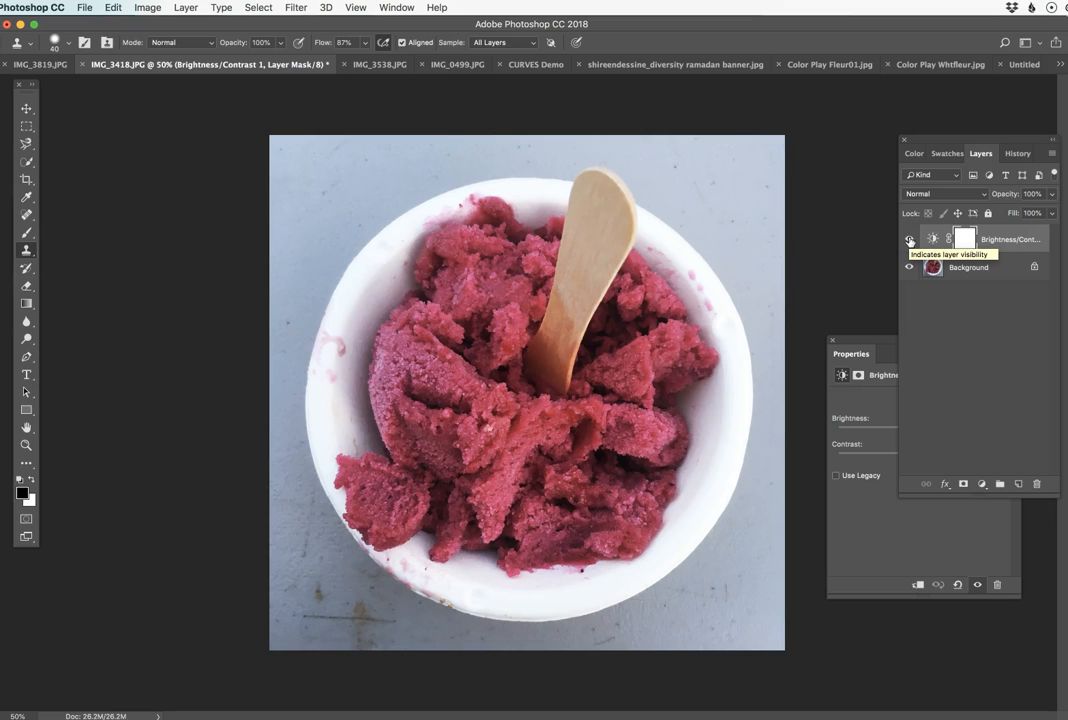
click(909, 240)
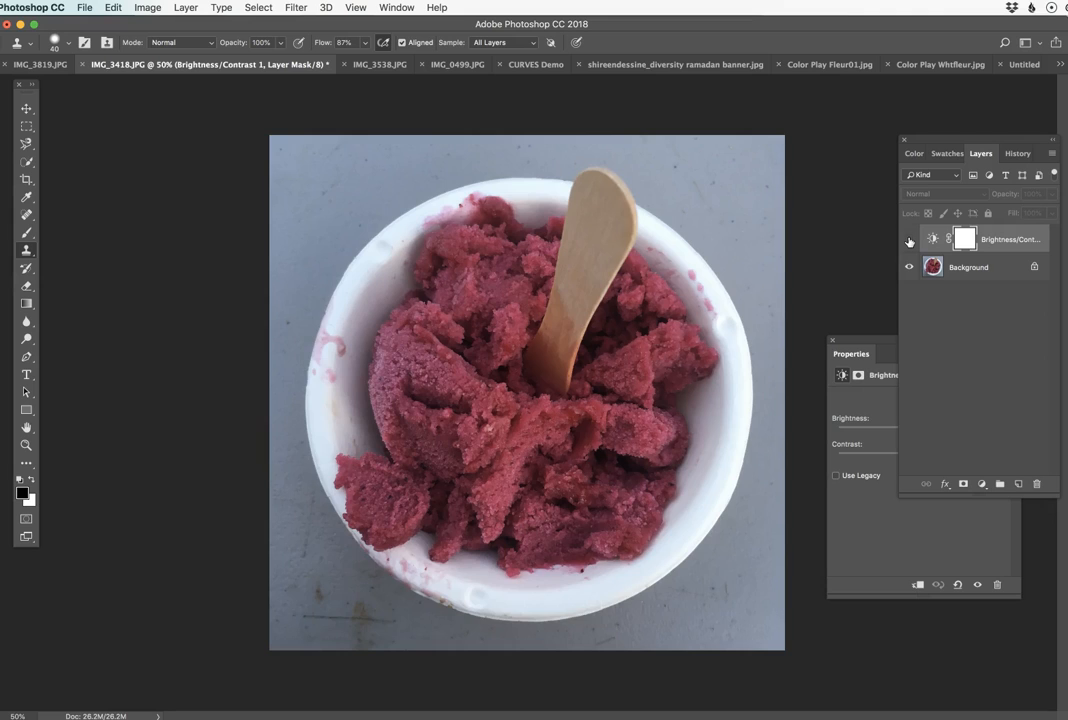
click(909, 240)
Bring up the Brightness/Contrast layer's settings for review and close them.
click(1008, 346)
click(1001, 240)
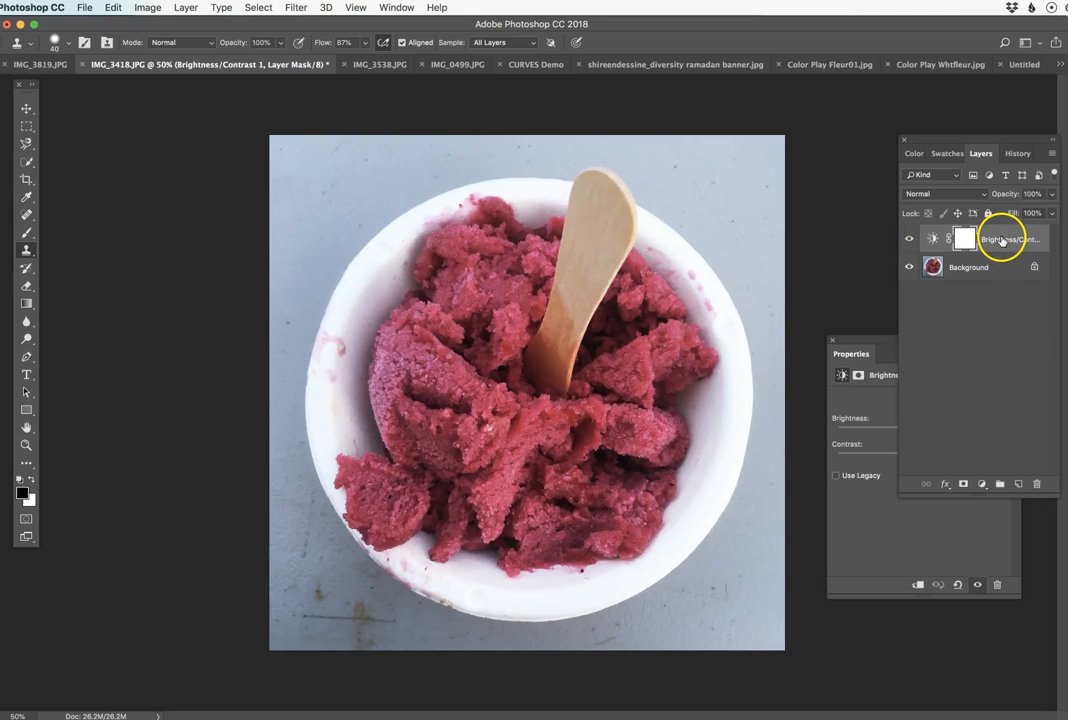
click(835, 343)
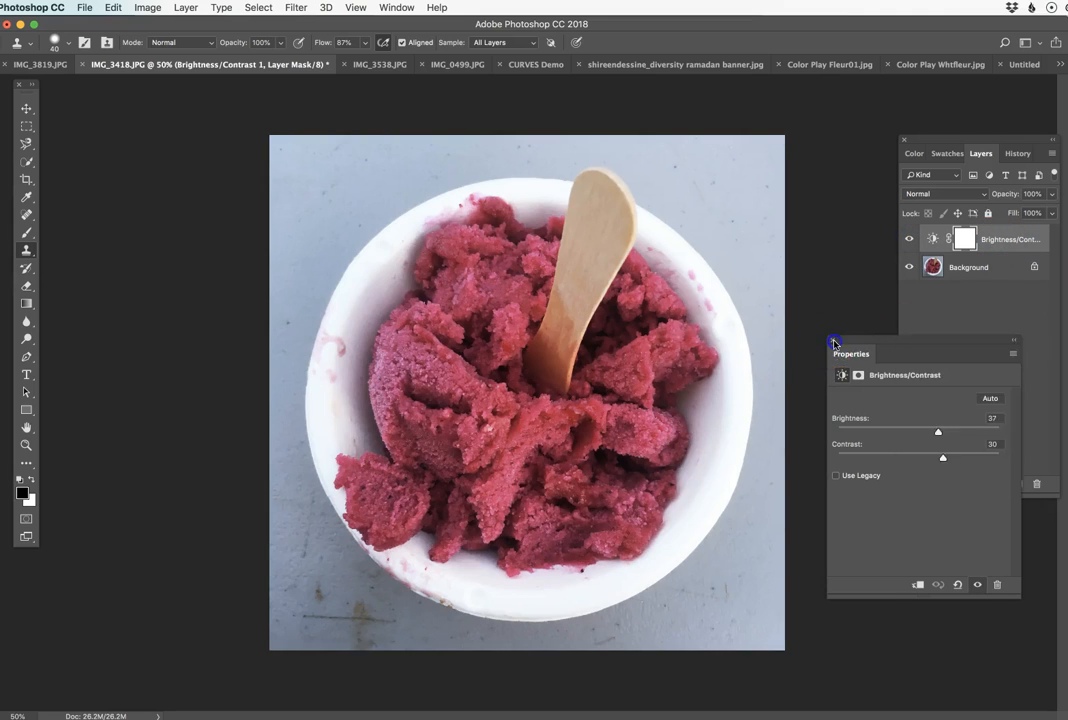
click(974, 358)
click(995, 240)
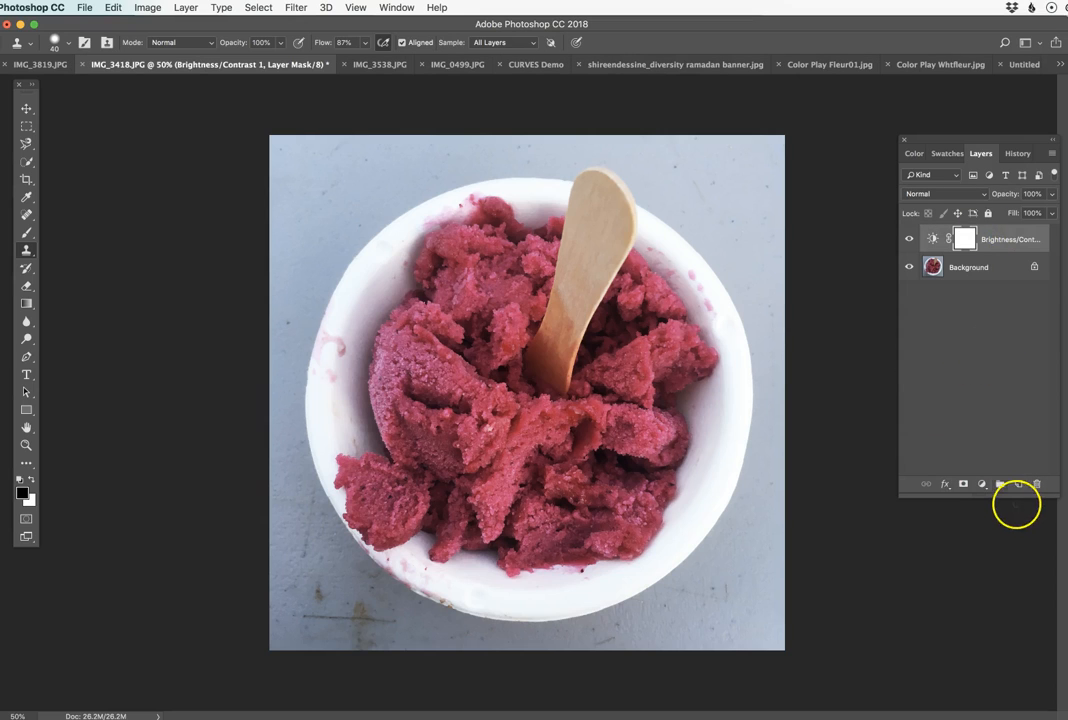
Add a Levels adjustment layer with the shadow input at 17 and the midtone value at 1.31.
click(981, 484)
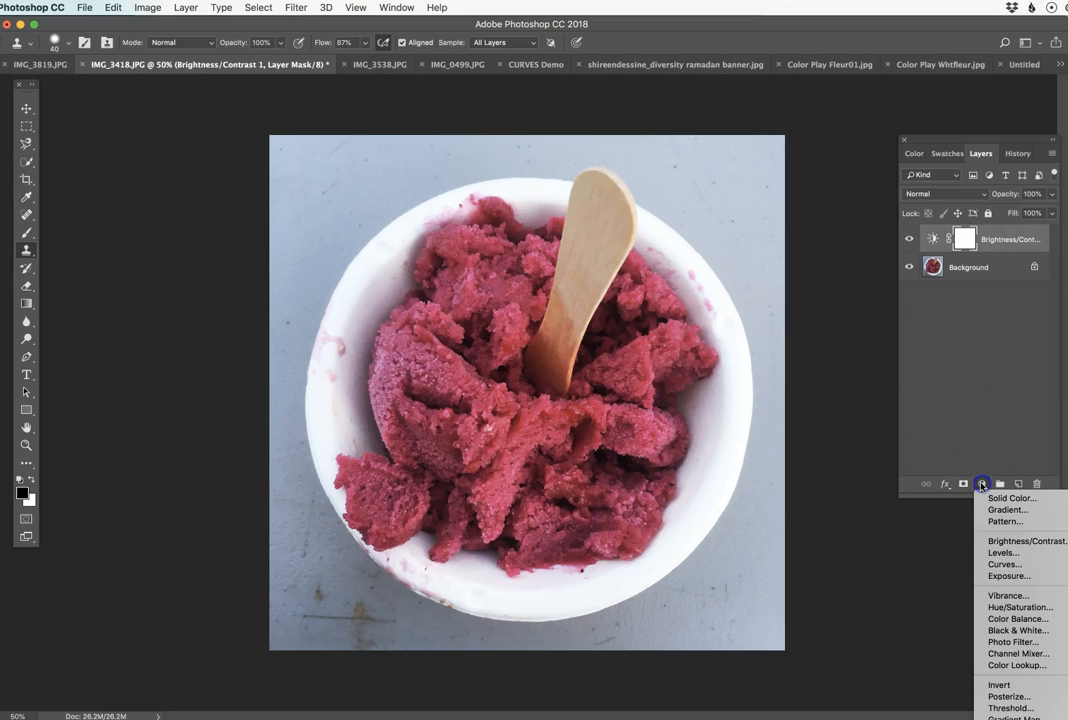
click(1000, 556)
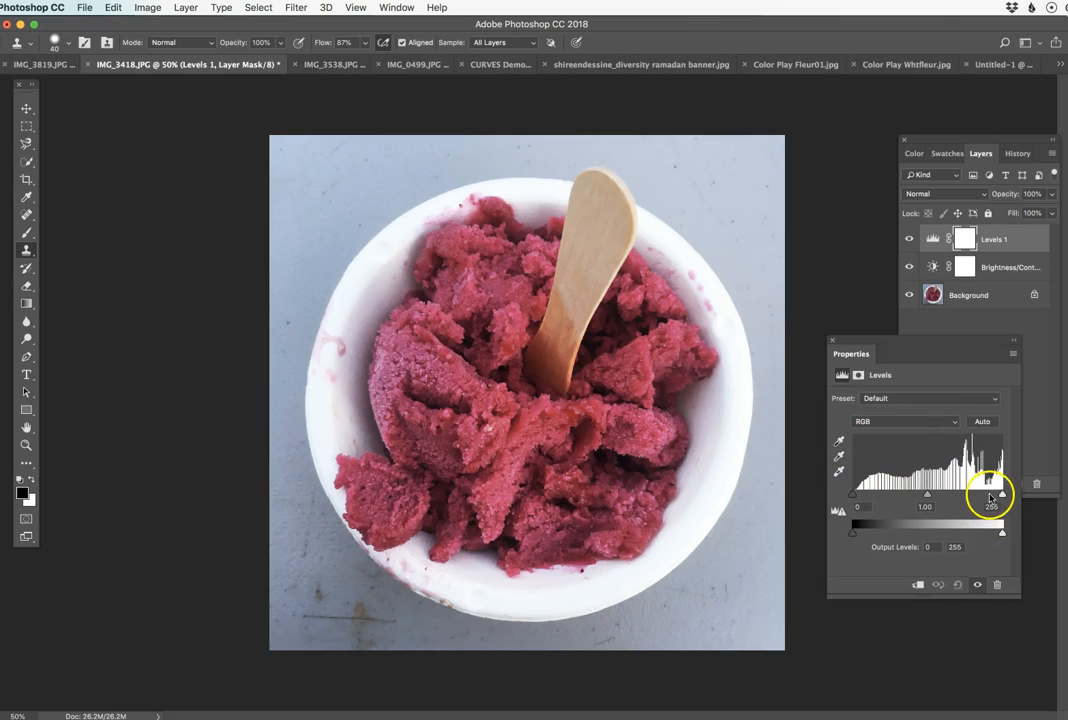
drag(928, 497, 862, 497)
mouse_move(1002, 497)
mouse_down()
mouse_move(973, 496)
mouse_move(1002, 497)
mouse_up()
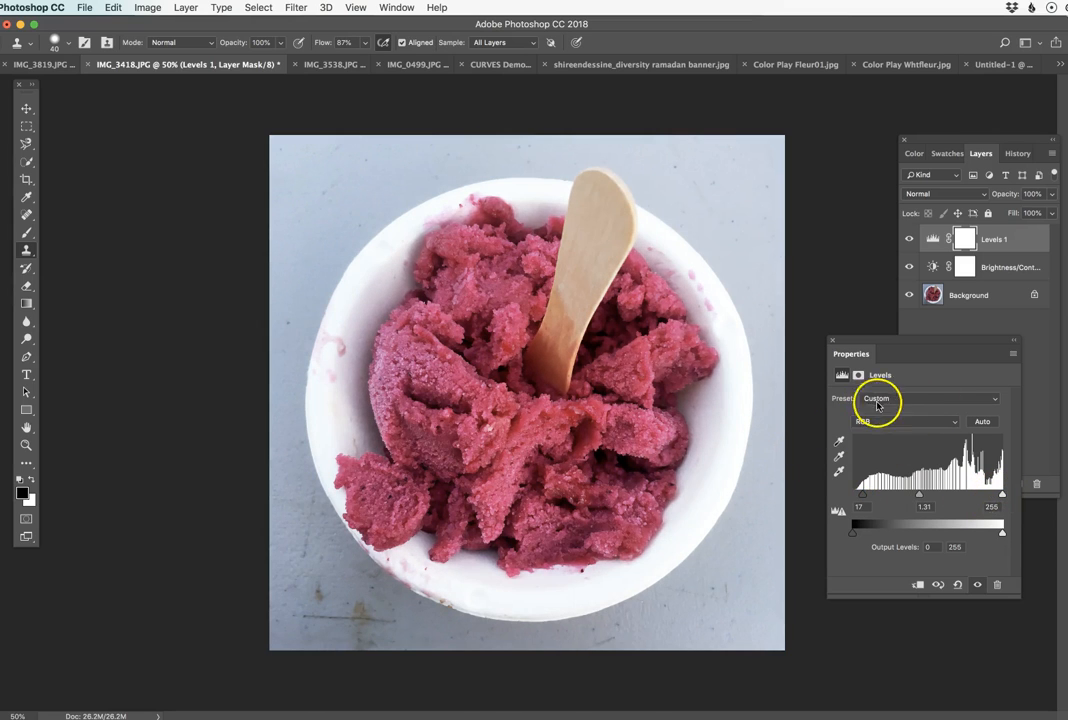
Close the Levels settings and compare the photo with the Levels layer hidden and shown.
drag(851, 340, 1066, 375)
click(910, 239)
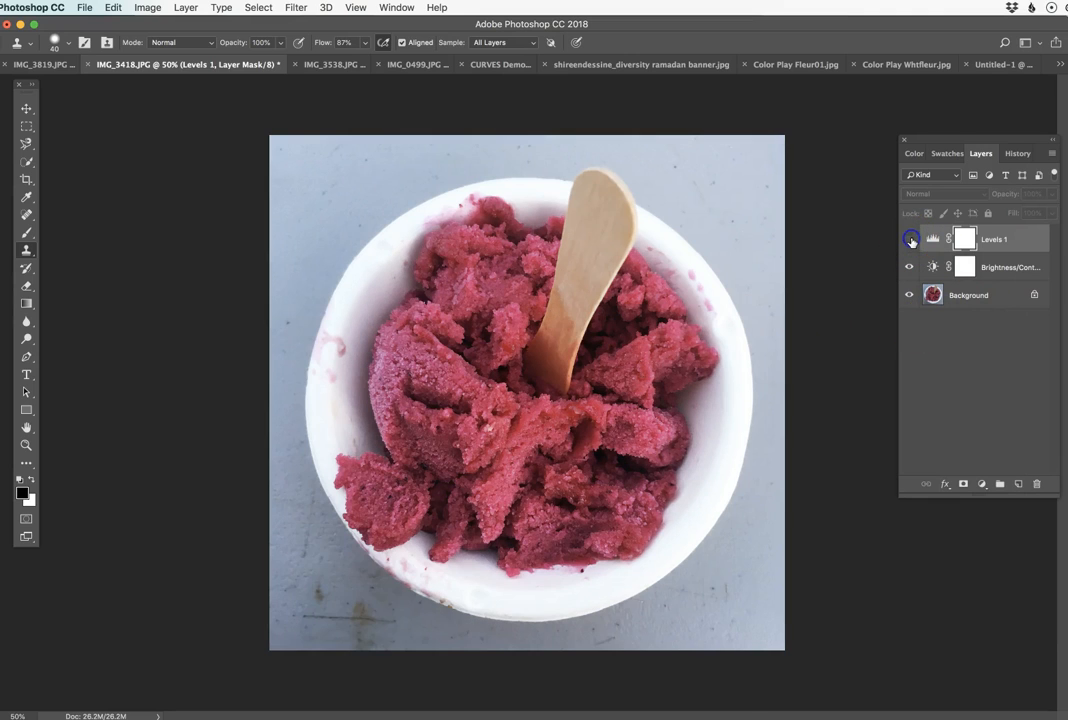
click(910, 239)
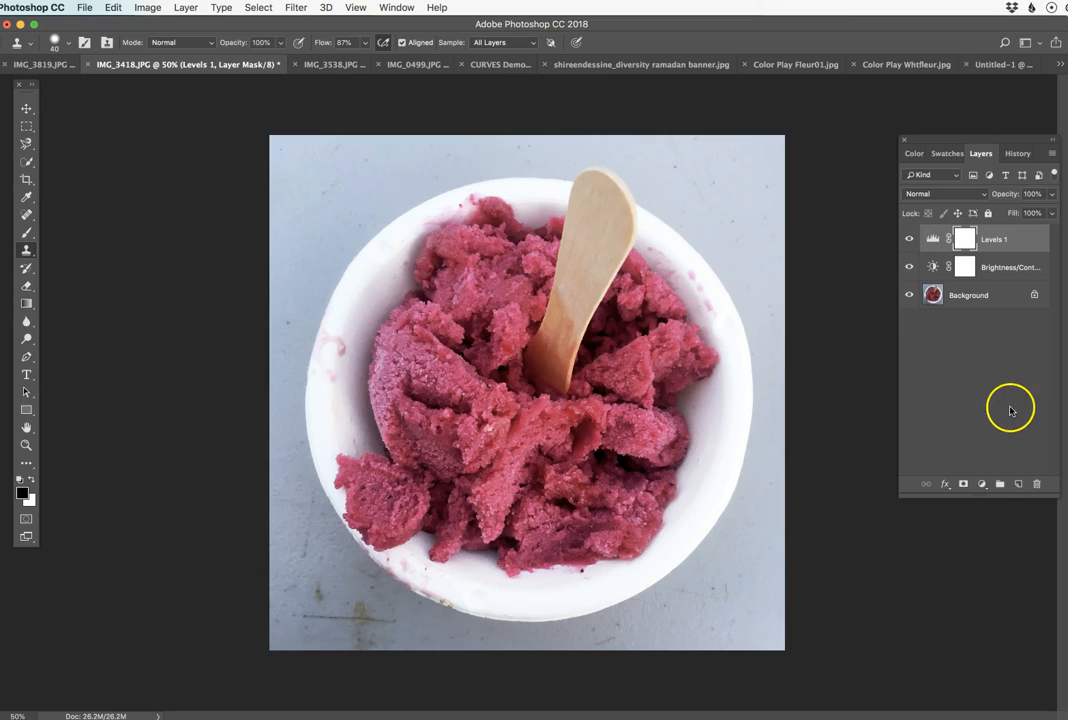
Add a Curves adjustment layer and bend the middle of the RGB curve slightly downward to darken the midtones.
click(982, 484)
click(1001, 565)
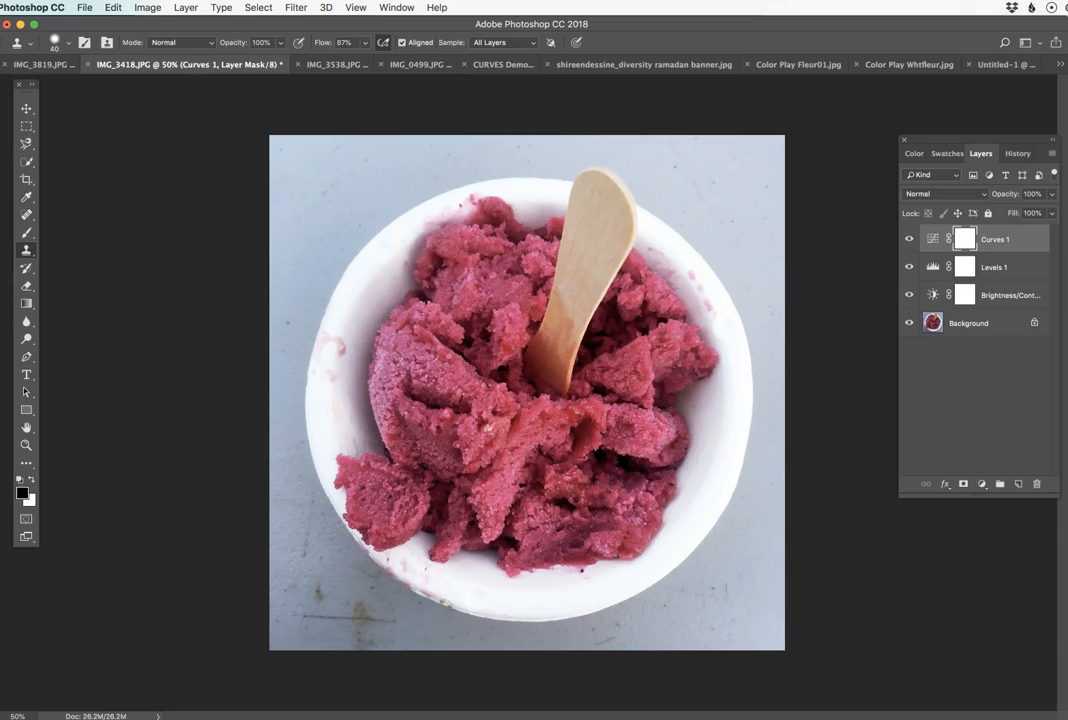
drag(750, 301, 870, 381)
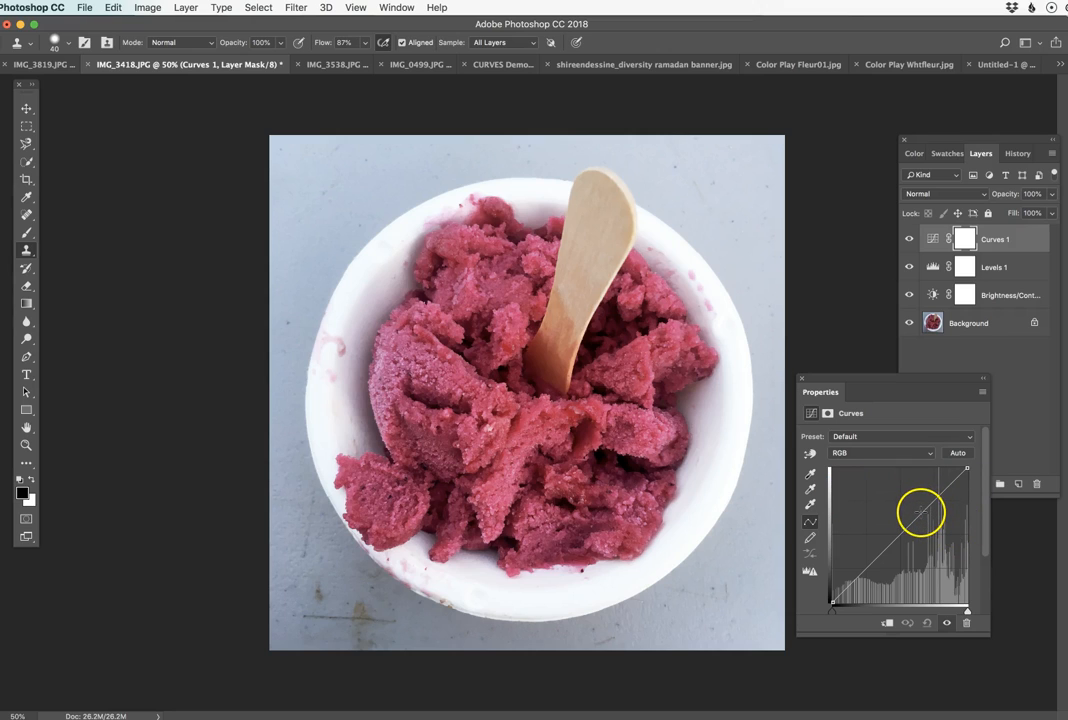
drag(903, 530, 927, 566)
click(877, 589)
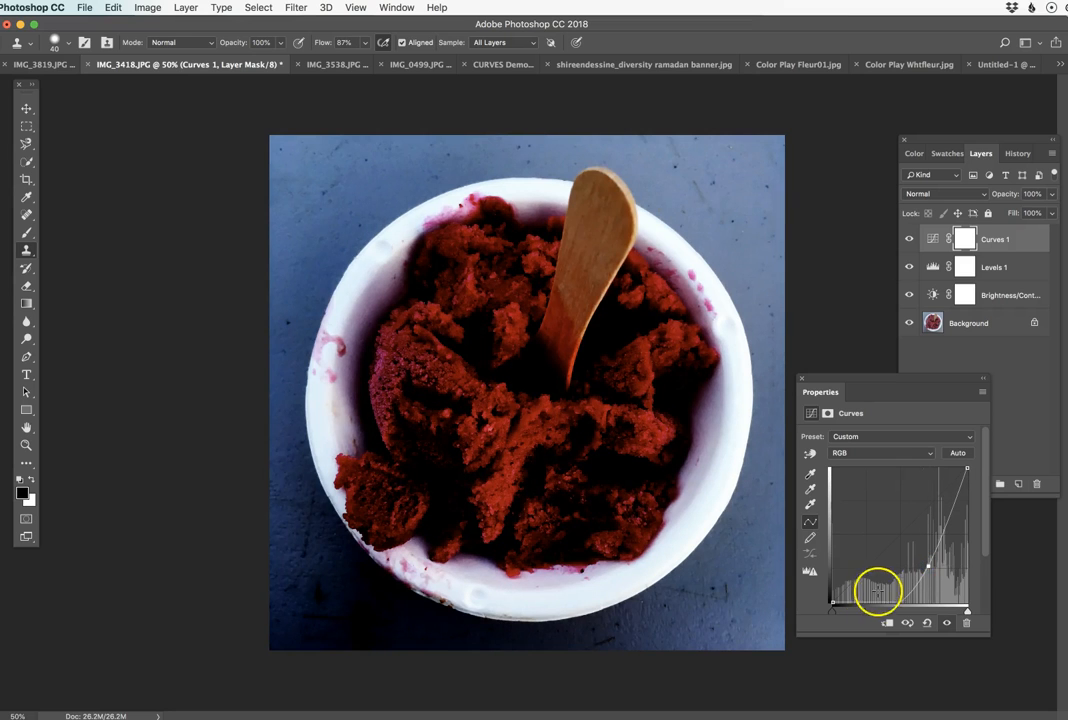
drag(930, 565, 909, 542)
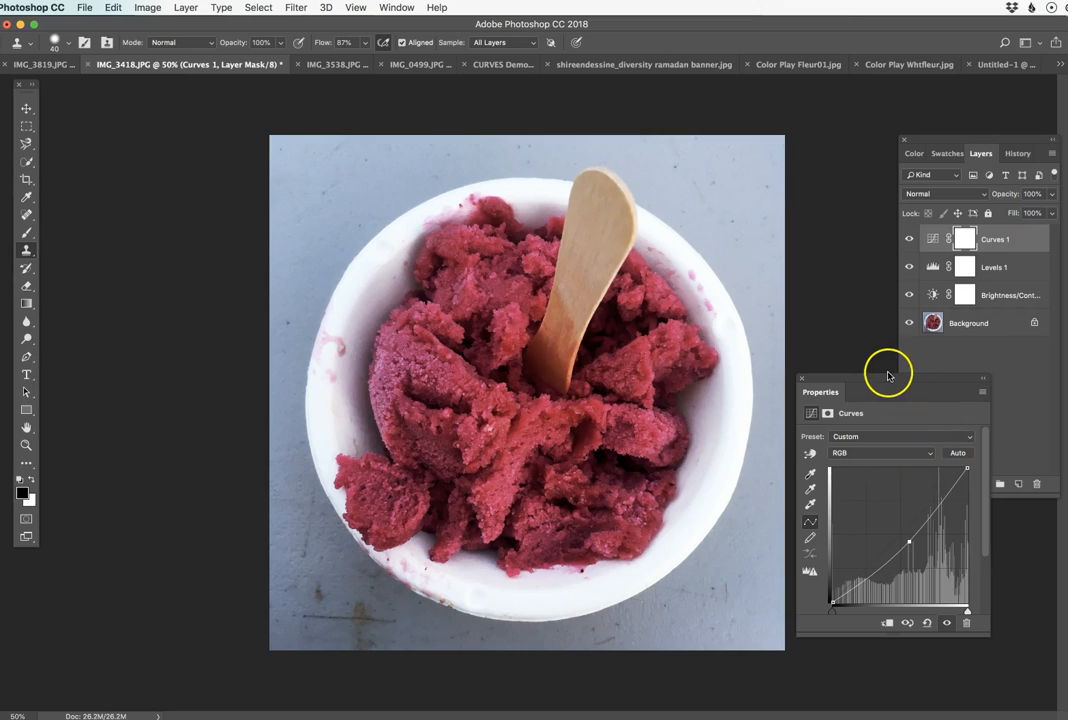
Switch the Curves layer to the Red channel and bend the middle of its curve upward to strengthen the reds.
drag(881, 379, 899, 375)
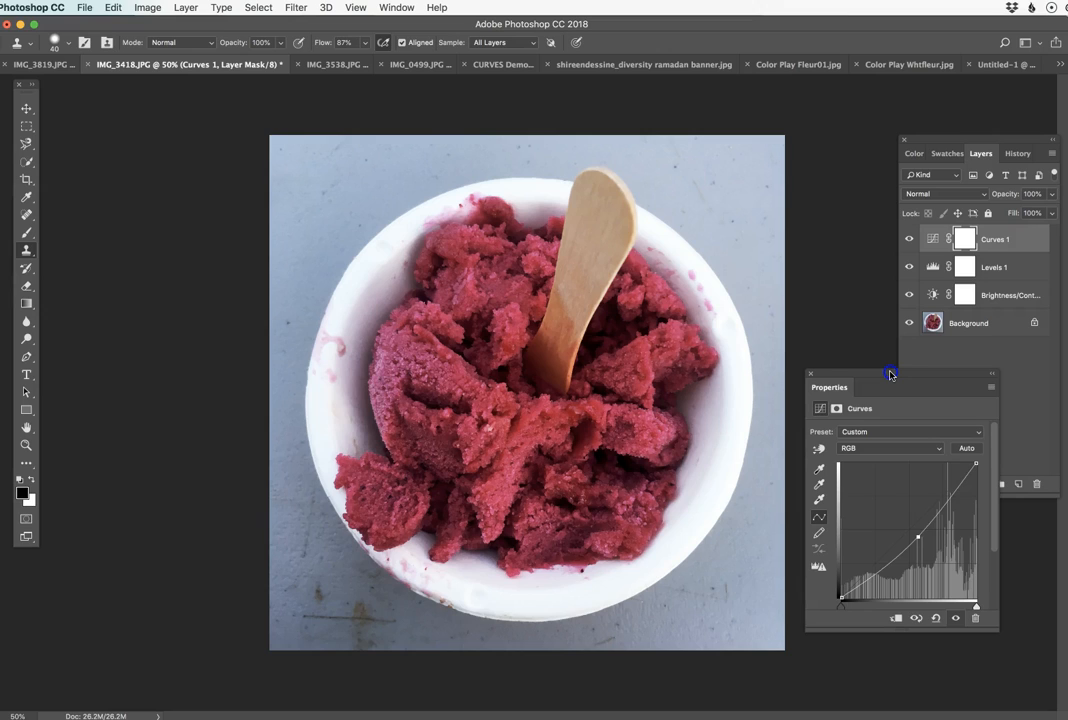
drag(890, 374, 888, 368)
click(834, 403)
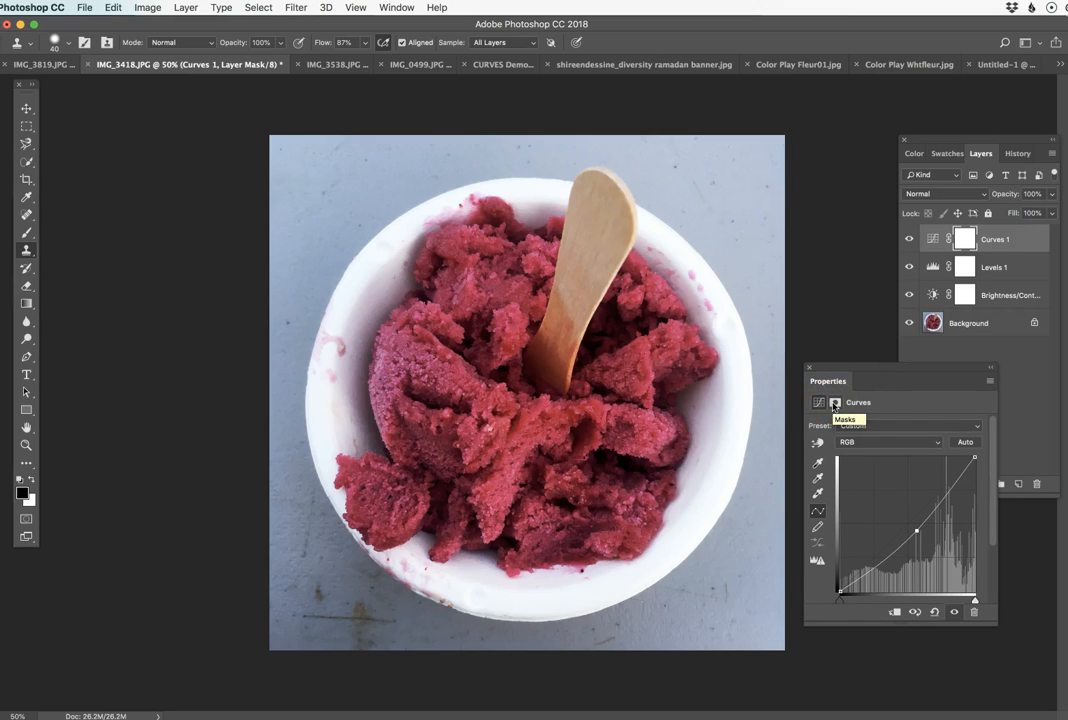
drag(875, 366, 868, 360)
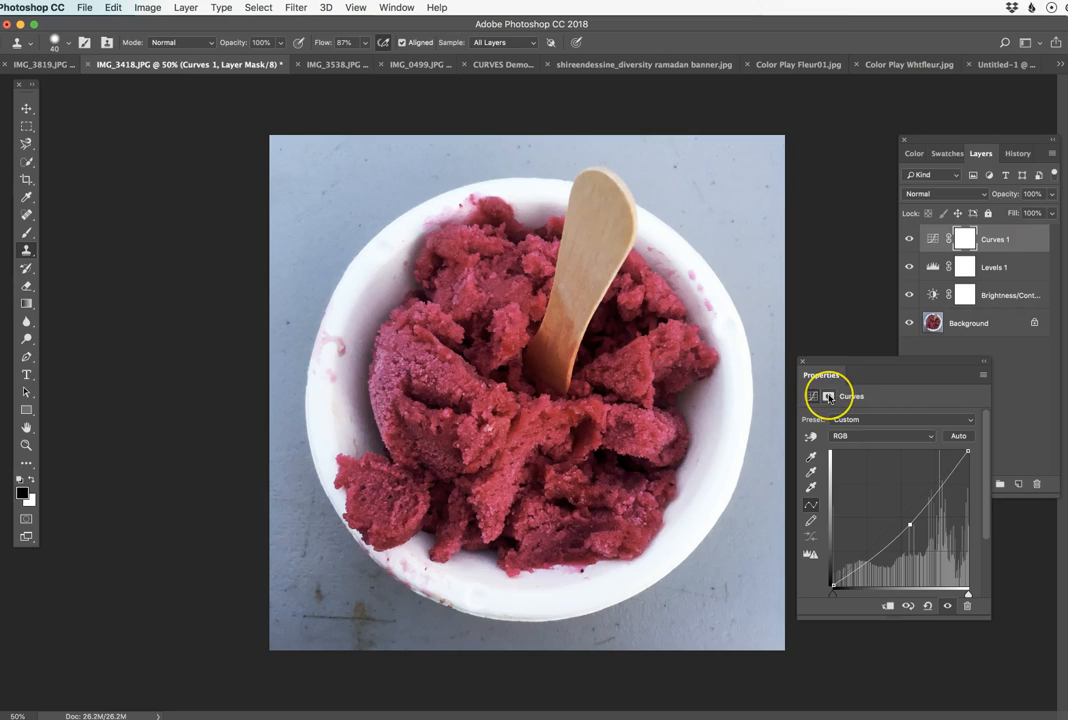
click(860, 436)
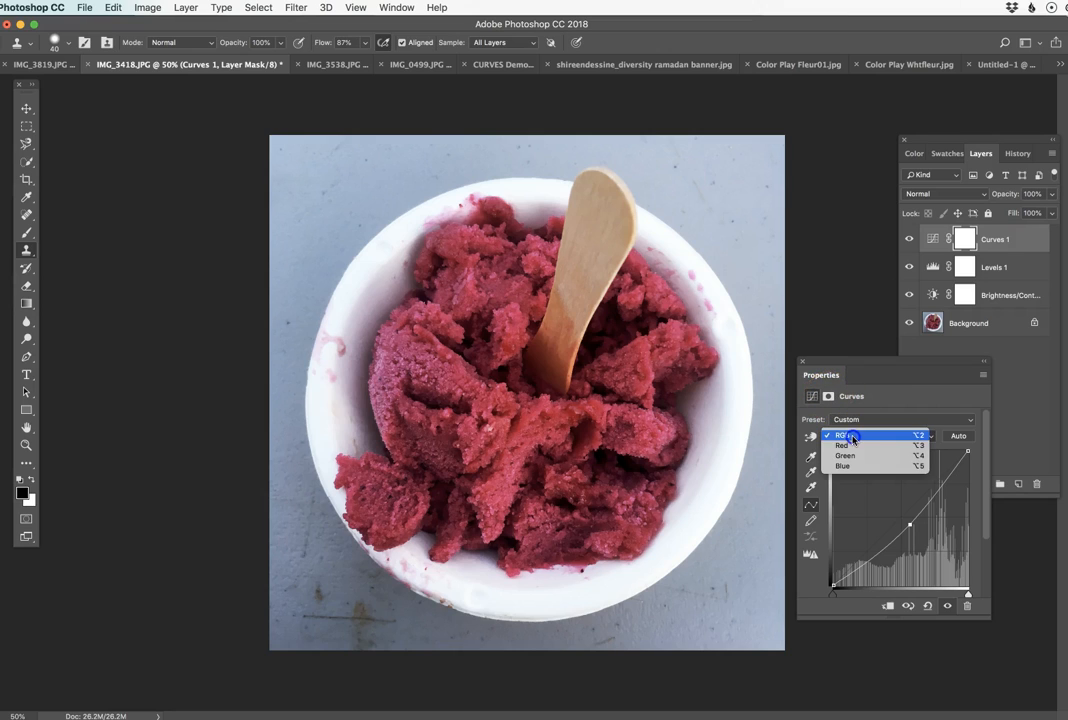
click(853, 447)
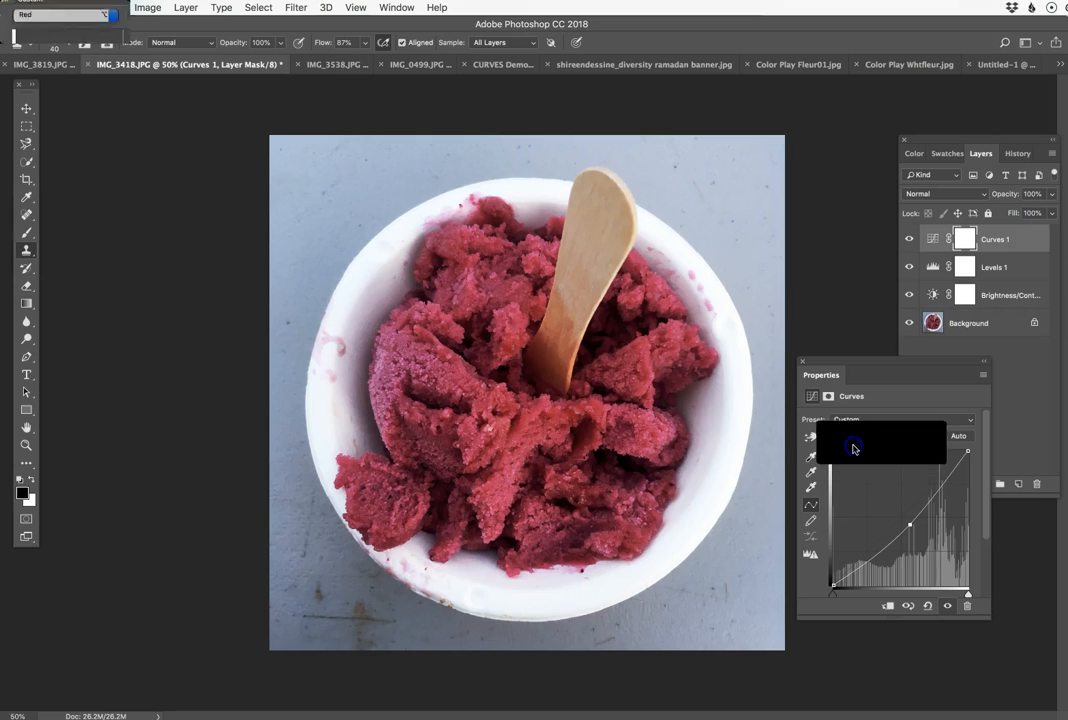
click(903, 515)
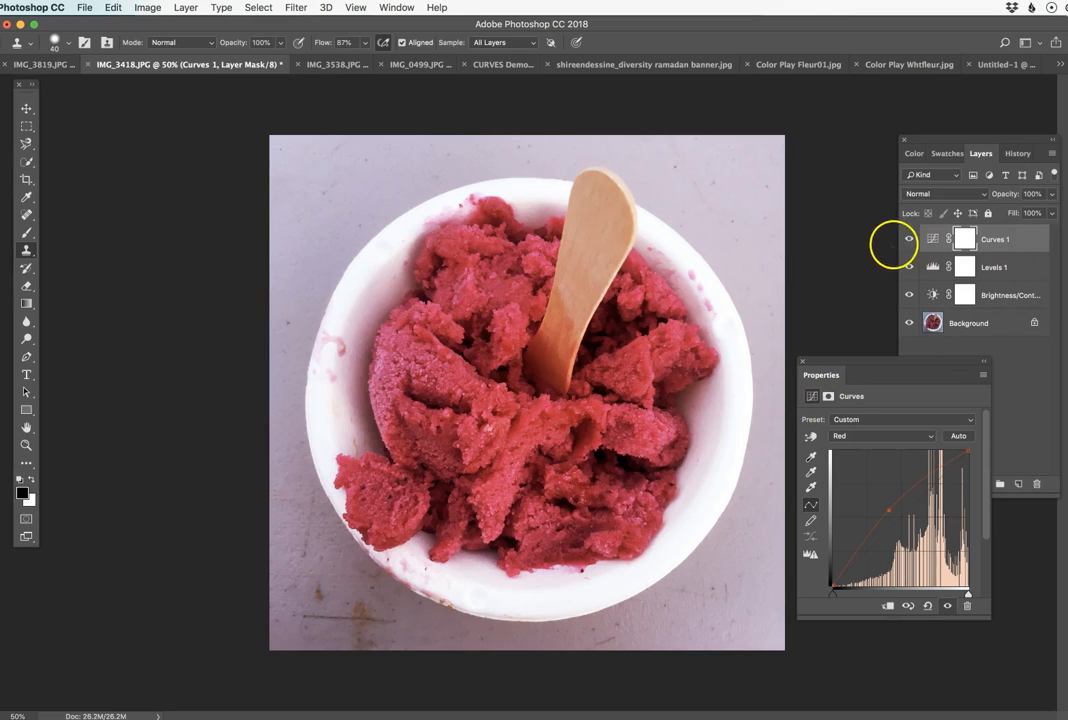
Compare the photo with the Curves layer hidden and shown.
click(908, 240)
click(908, 240)
click(865, 400)
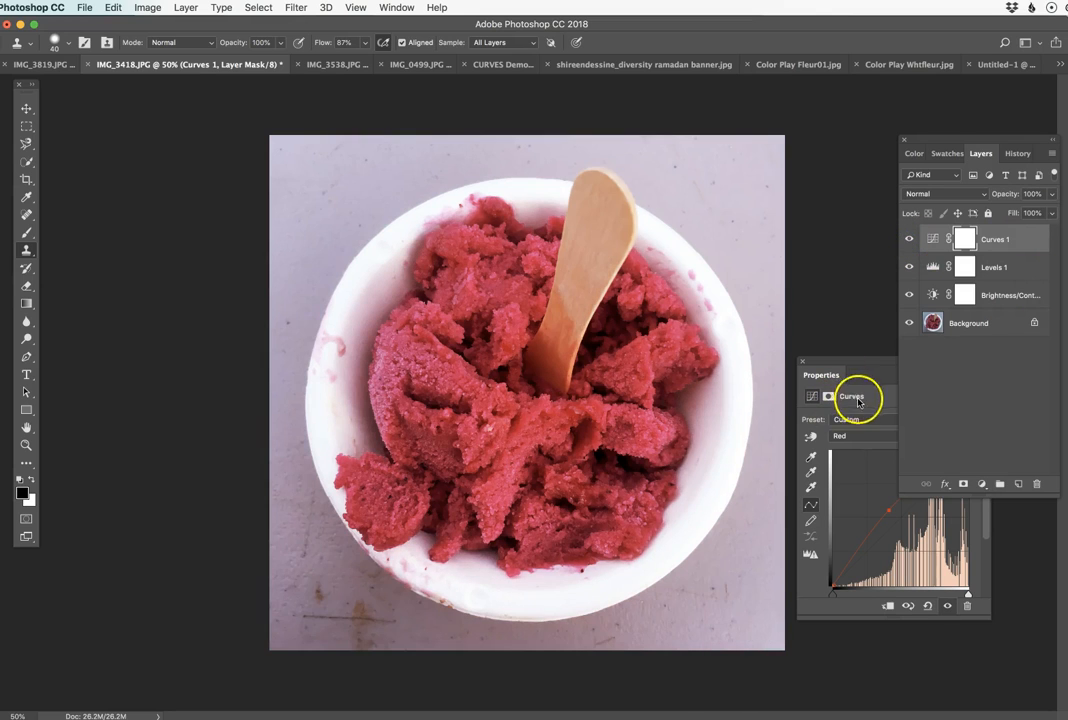
Paint black with the Brush at size 400 on the Curves layer's mask over the left and bottom background.
click(829, 397)
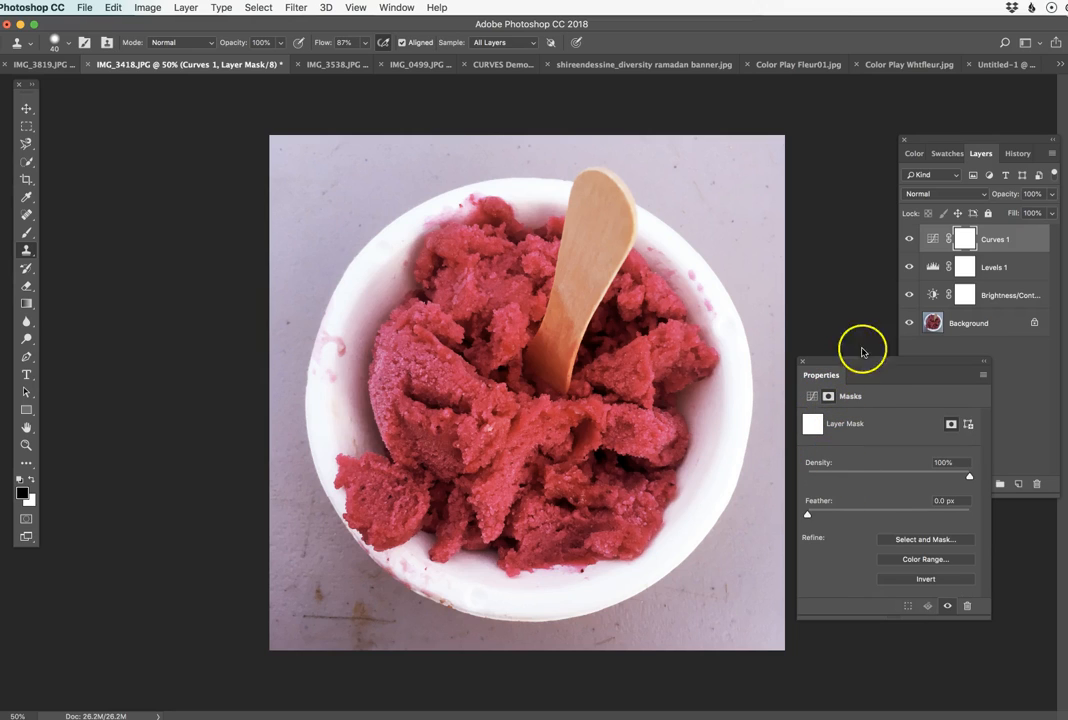
click(26, 235)
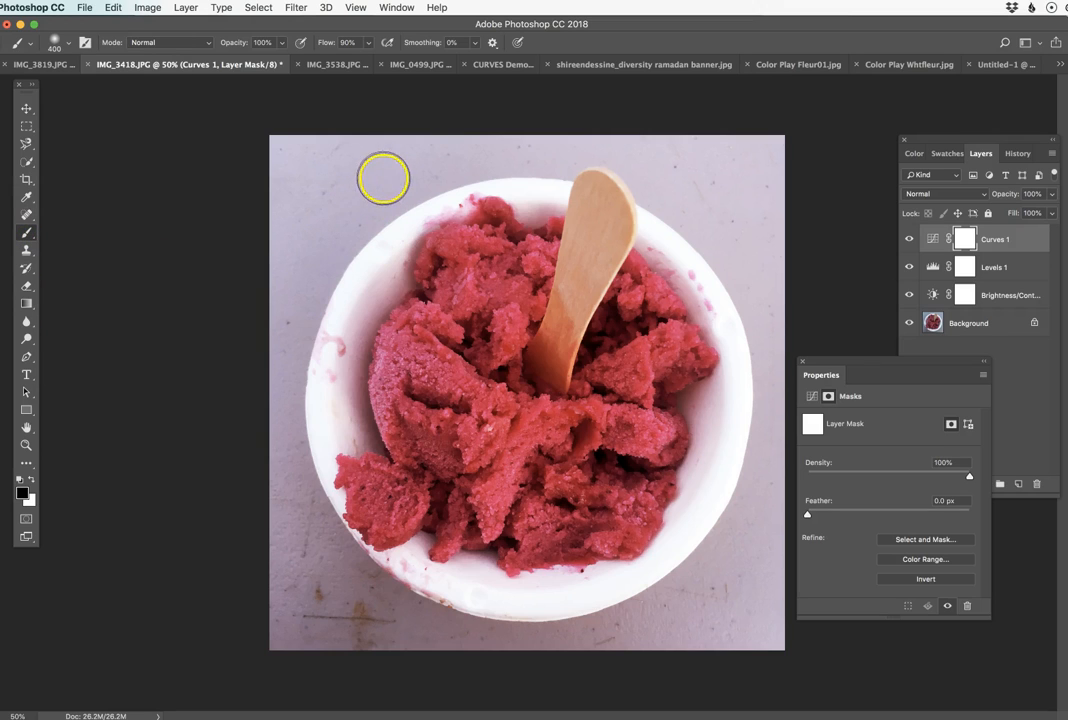
mouse_move(391, 176)
mouse_down()
mouse_move(338, 217)
mouse_move(426, 159)
mouse_move(332, 181)
mouse_move(279, 239)
mouse_move(326, 152)
mouse_move(290, 170)
mouse_move(291, 152)
mouse_move(284, 197)
mouse_move(509, 147)
mouse_move(433, 166)
mouse_move(312, 267)
mouse_move(373, 262)
mouse_move(353, 293)
mouse_up()
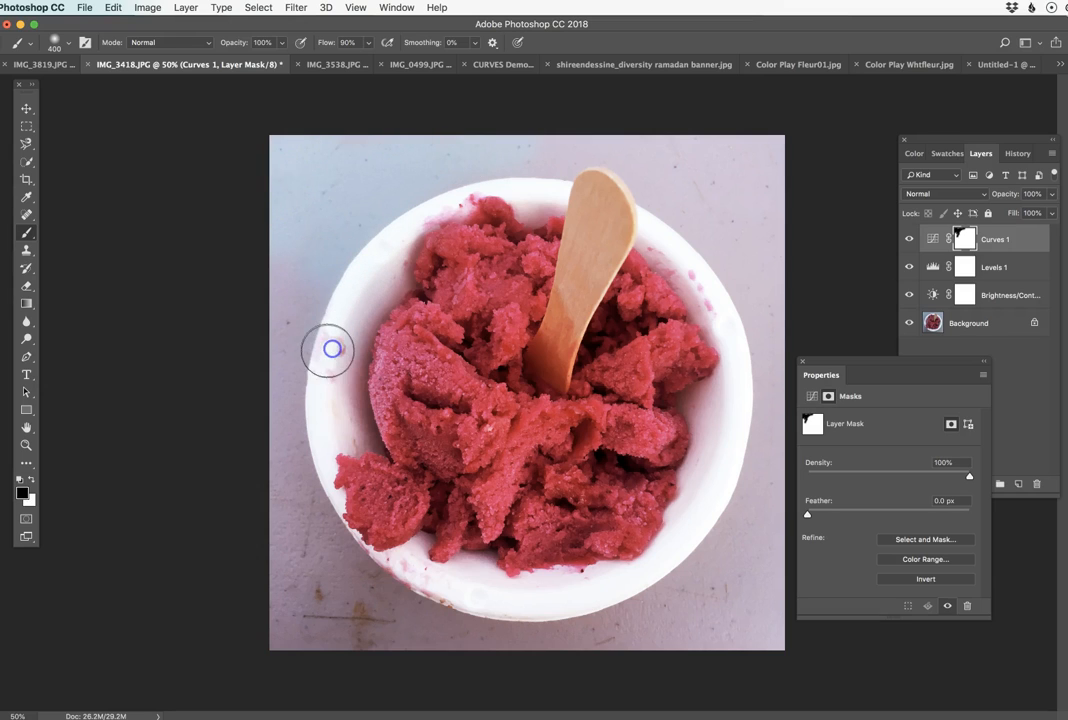
mouse_move(330, 414)
mouse_down()
mouse_move(291, 327)
mouse_move(294, 407)
mouse_move(336, 422)
mouse_up()
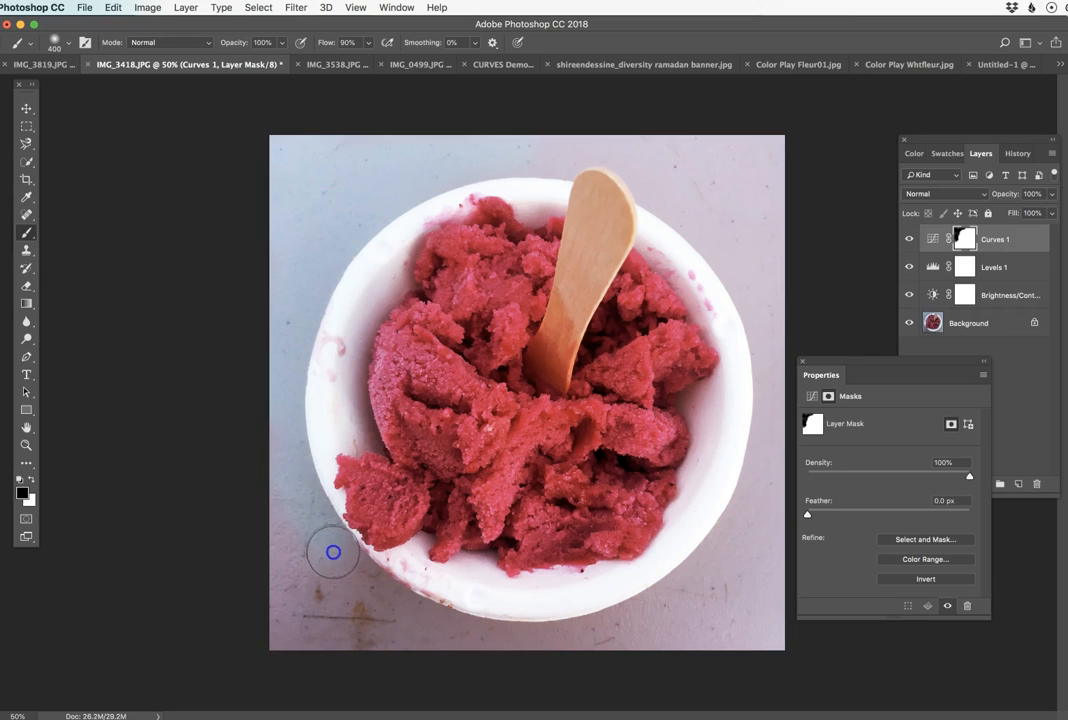
drag(421, 643, 253, 603)
drag(396, 676, 398, 640)
mouse_move(438, 602)
mouse_down()
mouse_move(592, 632)
mouse_move(417, 637)
mouse_move(700, 627)
mouse_up()
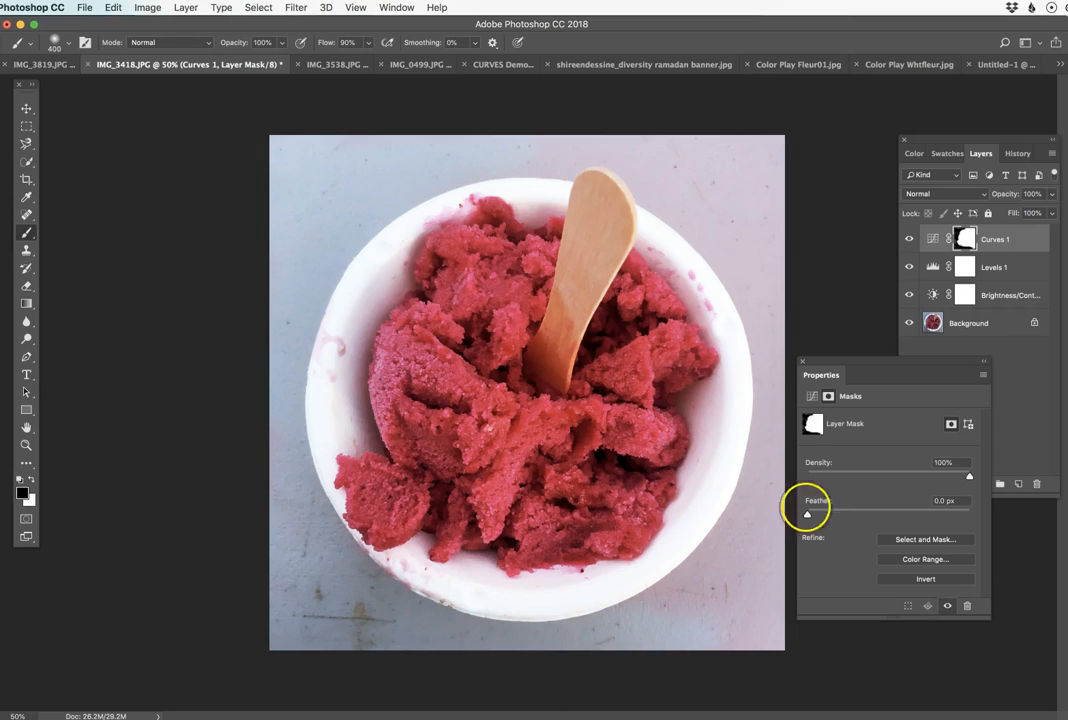
Paint the wooden spoon and the background right of the bowl black on the Curves mask, using a smaller brush for detail.
mouse_move(601, 184)
mouse_down()
mouse_move(579, 279)
mouse_move(617, 230)
mouse_move(580, 262)
mouse_move(576, 236)
mouse_move(544, 351)
mouse_move(559, 351)
mouse_move(575, 328)
mouse_move(615, 233)
mouse_up()
key(bracketleft)
key(bracketleft)
key(bracketleft)
key(bracketleft)
key(bracketleft)
click(403, 195)
mouse_move(668, 157)
mouse_down()
mouse_move(727, 157)
mouse_move(724, 171)
mouse_move(708, 173)
mouse_move(629, 155)
mouse_move(697, 207)
mouse_move(698, 181)
mouse_move(759, 195)
mouse_move(782, 283)
mouse_move(777, 293)
mouse_move(677, 215)
mouse_move(720, 273)
mouse_move(750, 361)
mouse_move(753, 392)
mouse_move(729, 431)
mouse_move(728, 522)
mouse_move(757, 500)
mouse_move(745, 602)
mouse_move(774, 320)
mouse_move(715, 664)
mouse_up()
Enlarge the brush to 500 and mask the Curves effect out of the remaining background below the bowl.
key(bracketright)
key(bracketright)
key(bracketright)
key(bracketright)
mouse_move(683, 538)
mouse_down()
mouse_move(673, 590)
mouse_move(576, 628)
mouse_move(778, 627)
mouse_move(555, 636)
mouse_move(279, 615)
mouse_up()
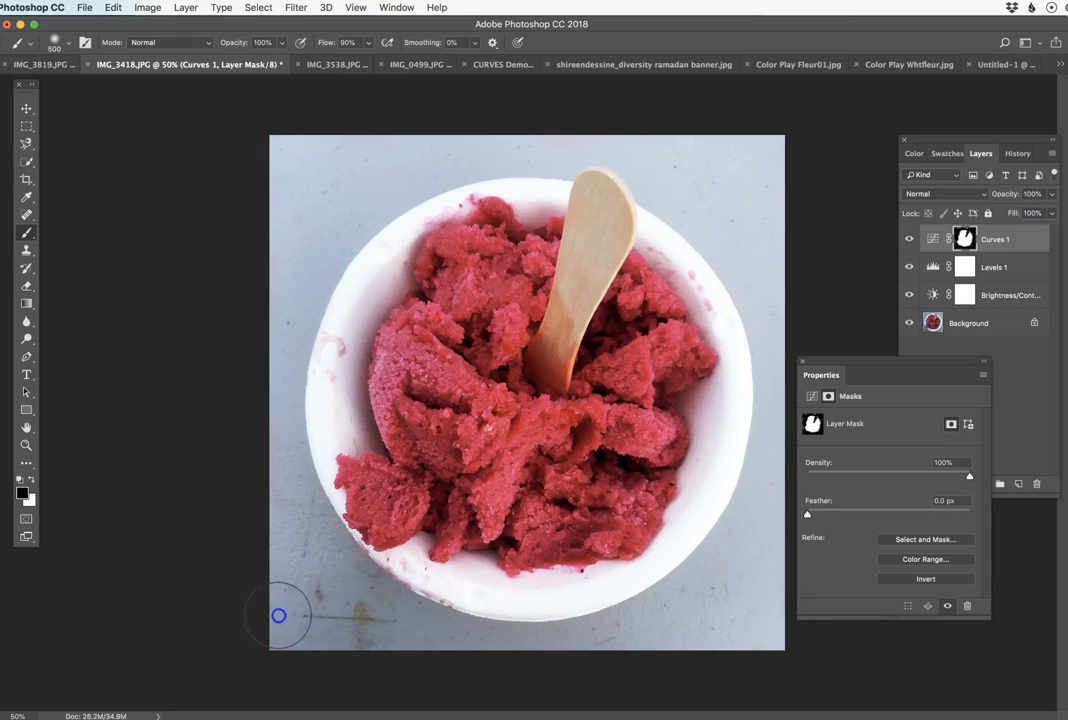
Paint black on the Curves mask along the bowl's white rim and over leftover spots at the photo's left edge.
mouse_move(412, 189)
mouse_down()
mouse_move(361, 242)
mouse_move(356, 279)
mouse_move(370, 282)
mouse_move(328, 346)
mouse_move(324, 422)
mouse_up()
click(362, 280)
drag(679, 233, 737, 300)
drag(727, 405, 727, 424)
click(716, 516)
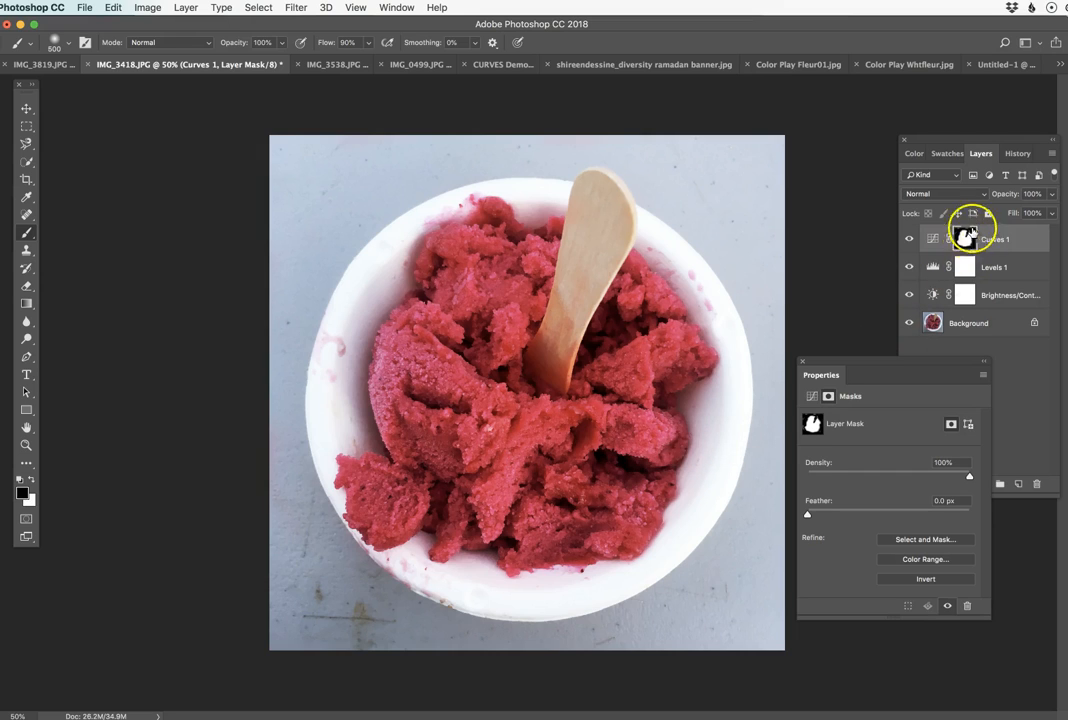
click(267, 141)
click(312, 353)
click(277, 428)
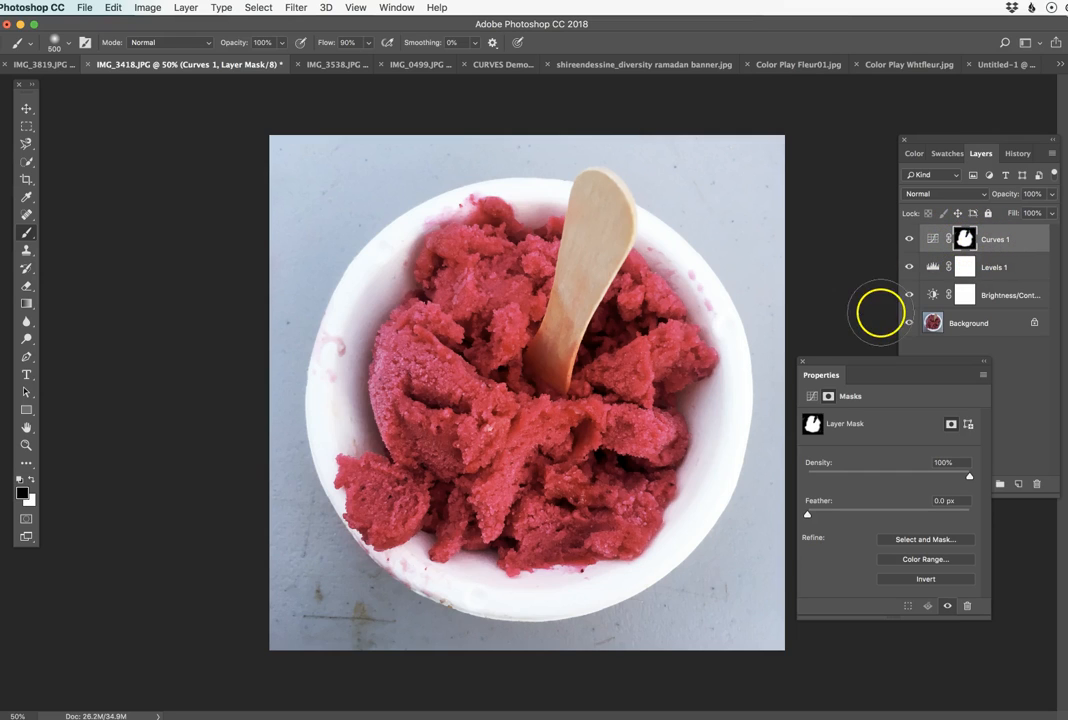
Compare the photo with the Curves, Levels and Brightness/Contrast layers each hidden and shown in turn.
click(810, 397)
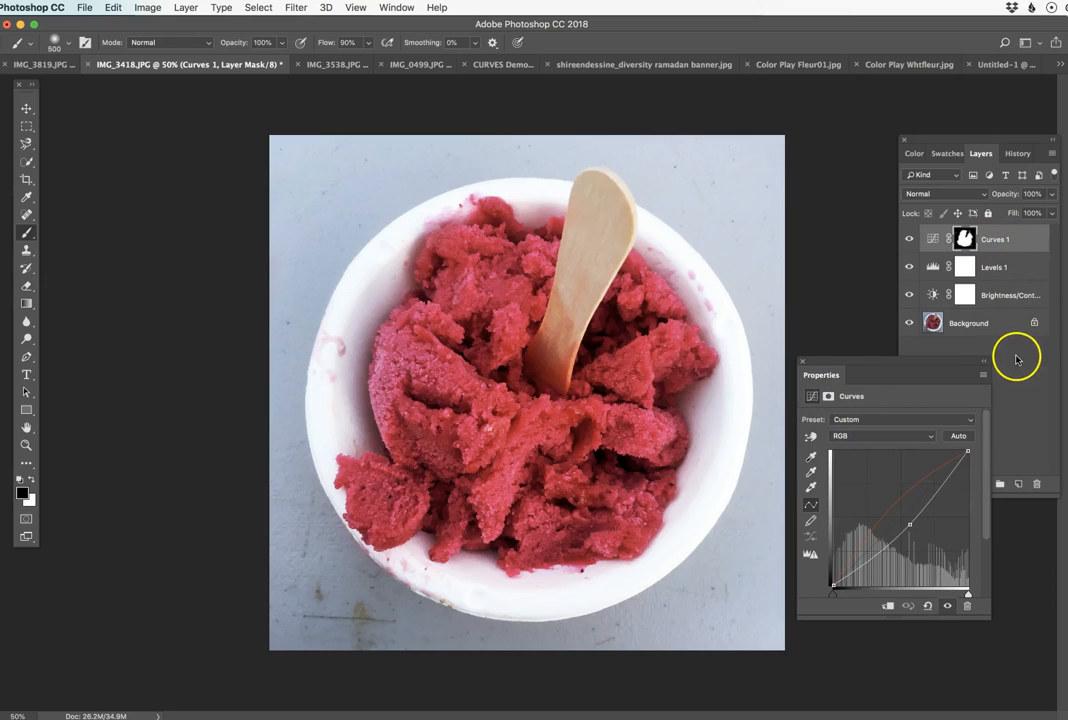
drag(889, 377, 1066, 369)
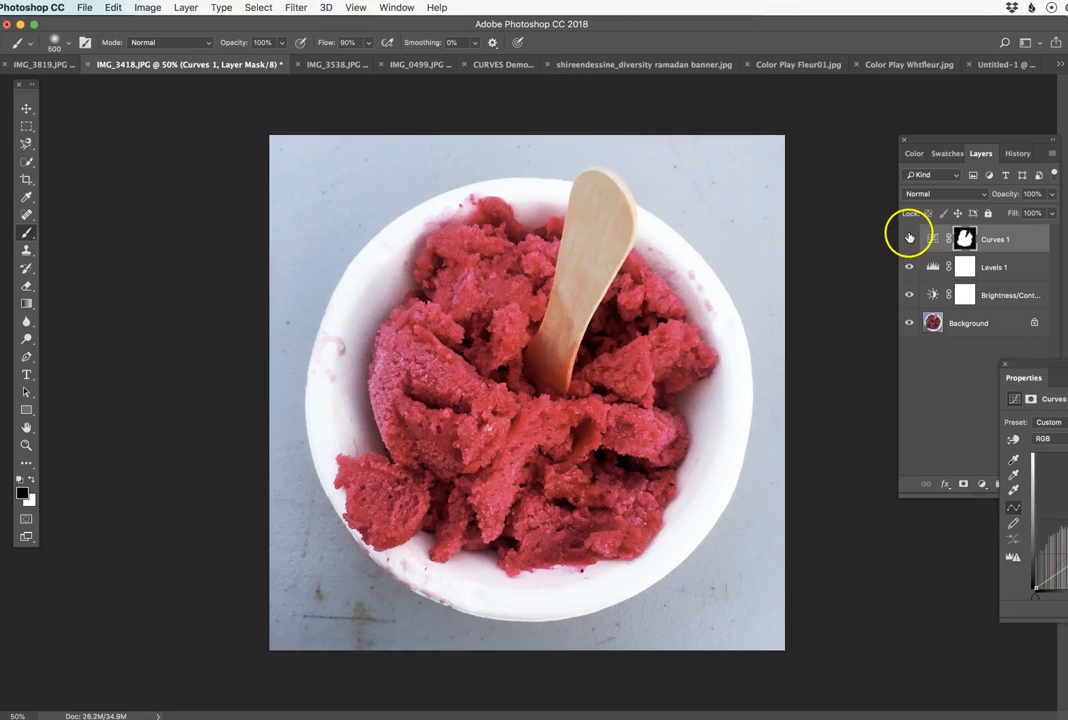
click(908, 239)
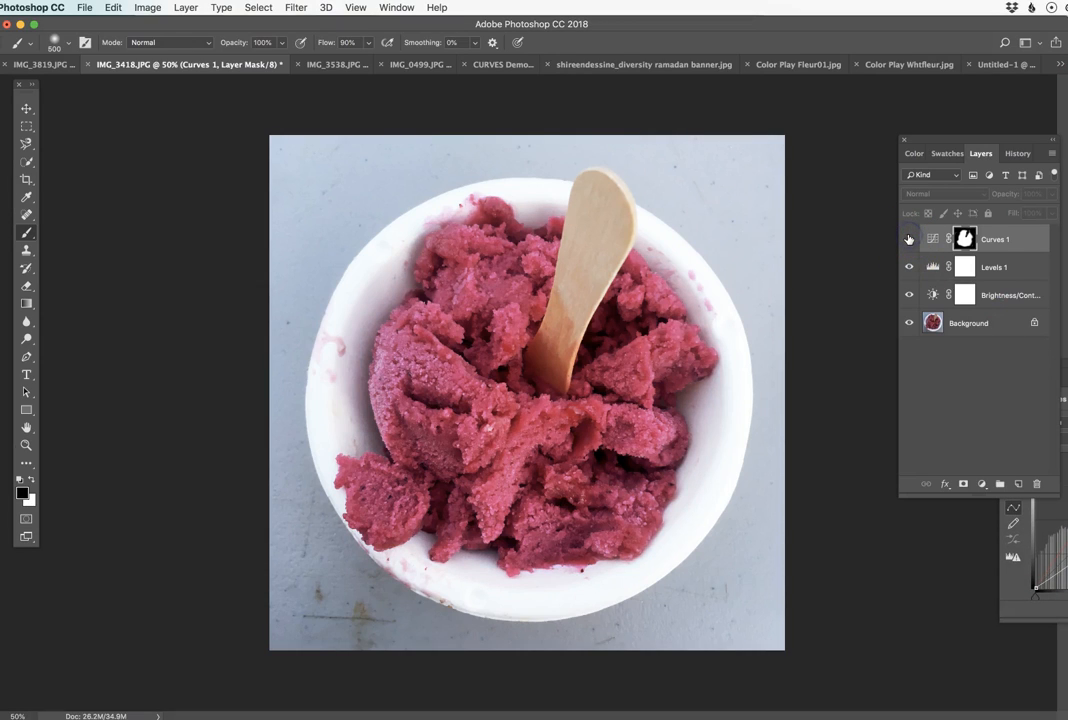
click(908, 239)
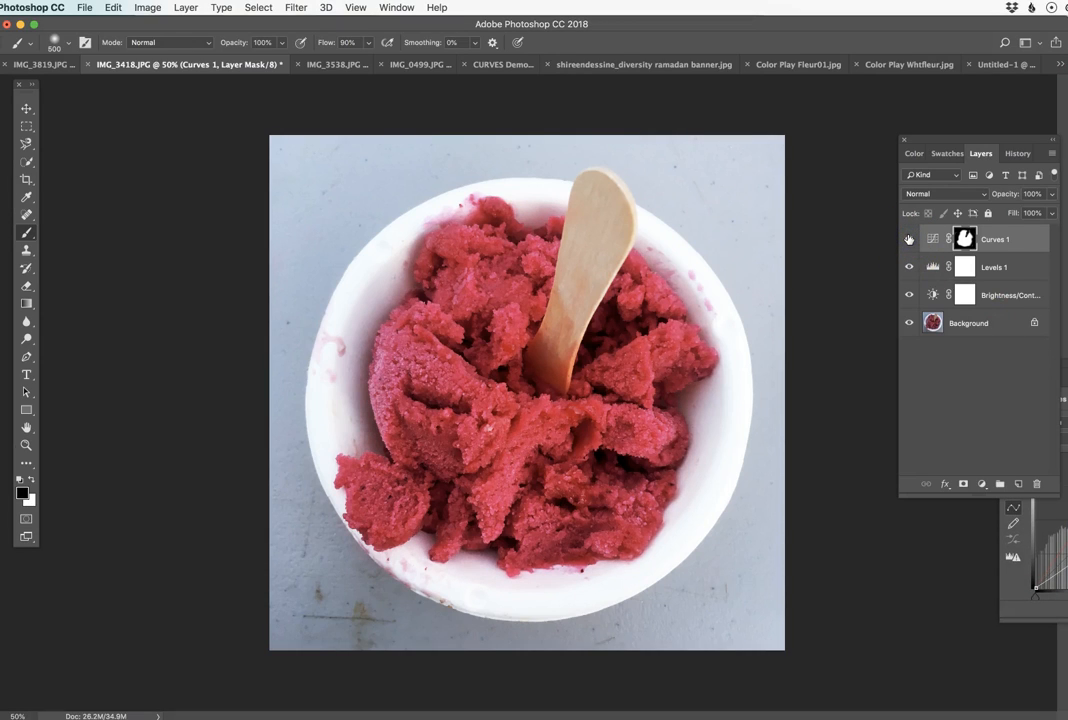
click(909, 268)
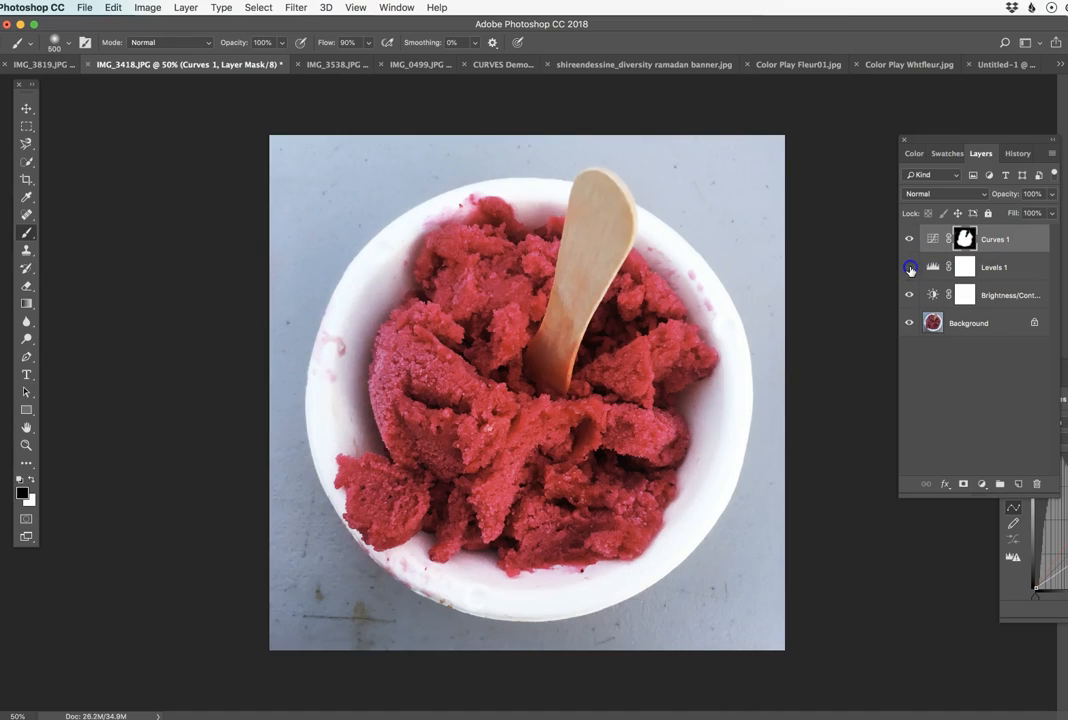
click(909, 268)
click(906, 295)
click(907, 295)
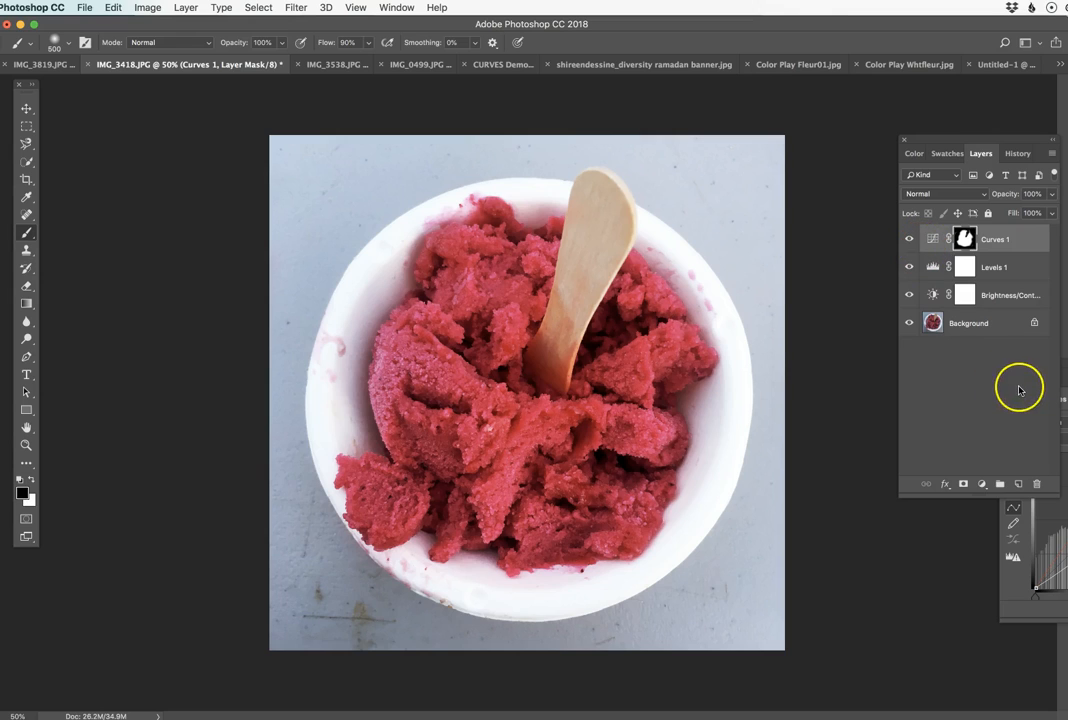
Add a Vibrance adjustment layer above the Curves layer and place its settings beside the layer list.
click(981, 486)
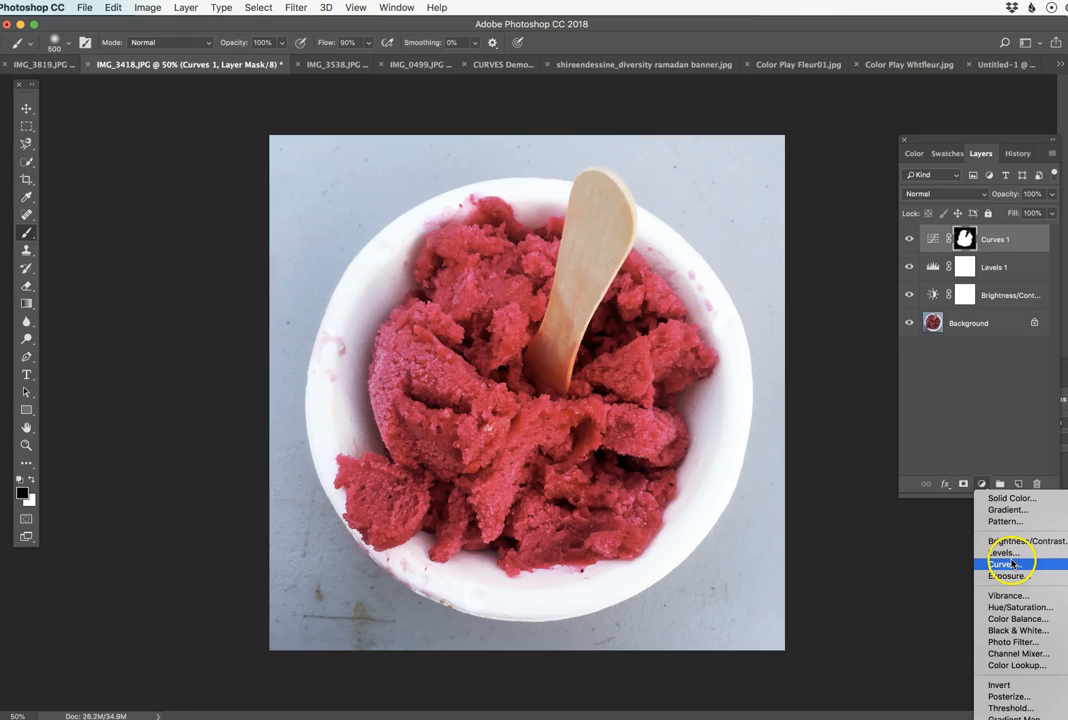
click(1004, 596)
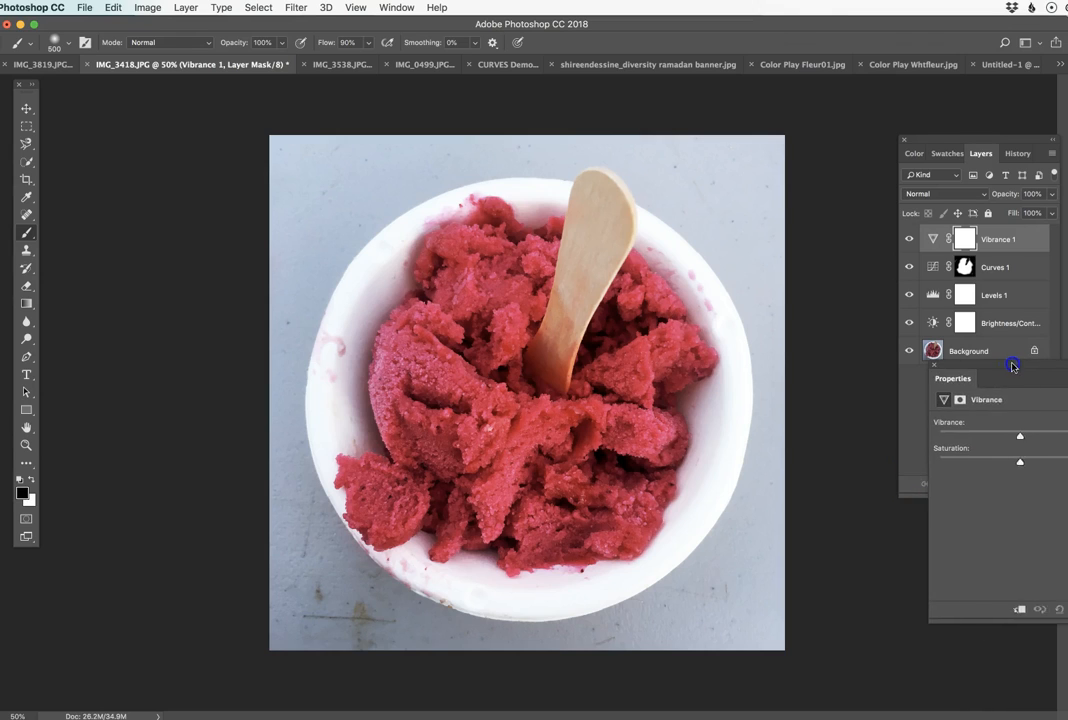
click(948, 400)
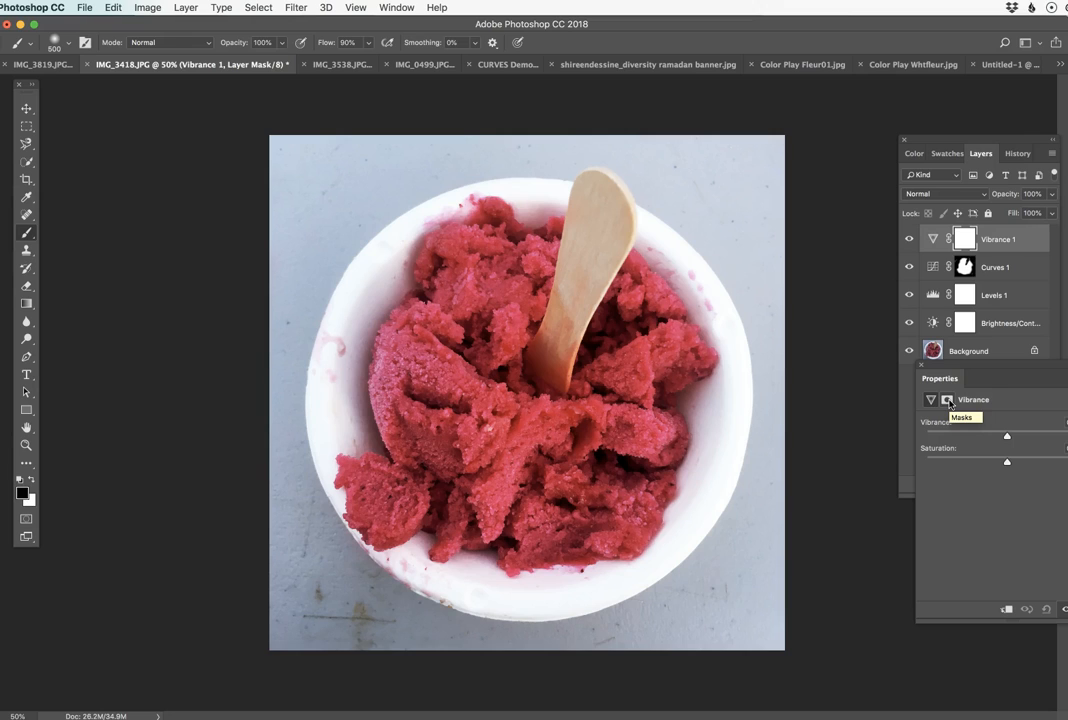
drag(967, 366, 899, 433)
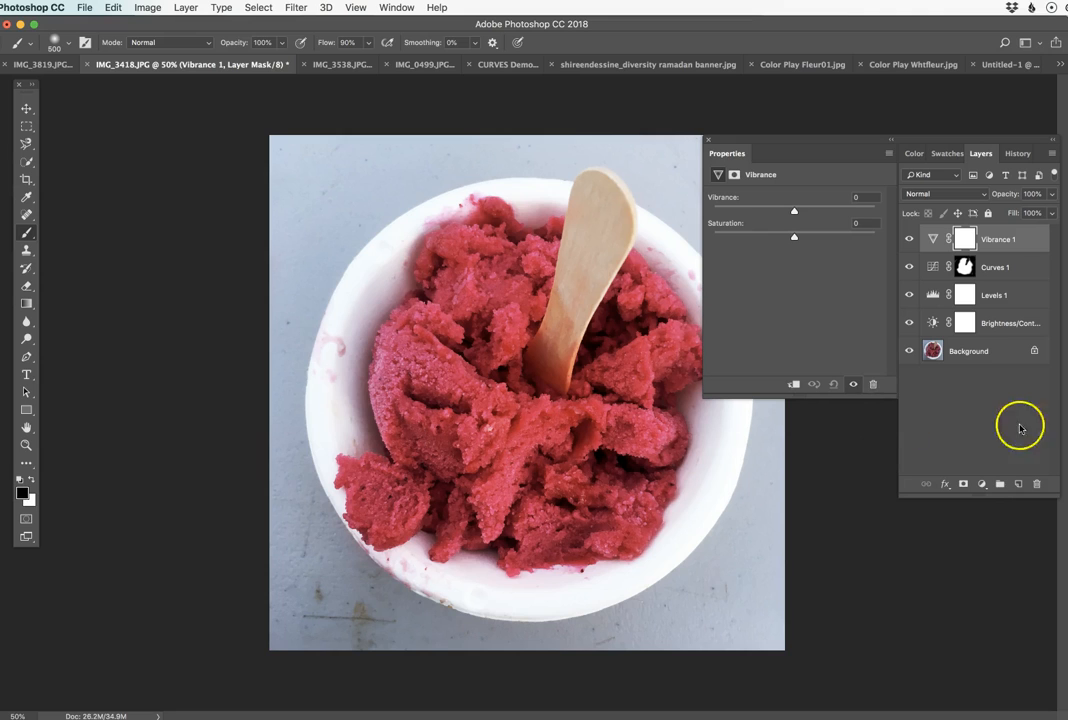
Add a Black & White adjustment layer with the Default preset and show its mask options.
click(981, 484)
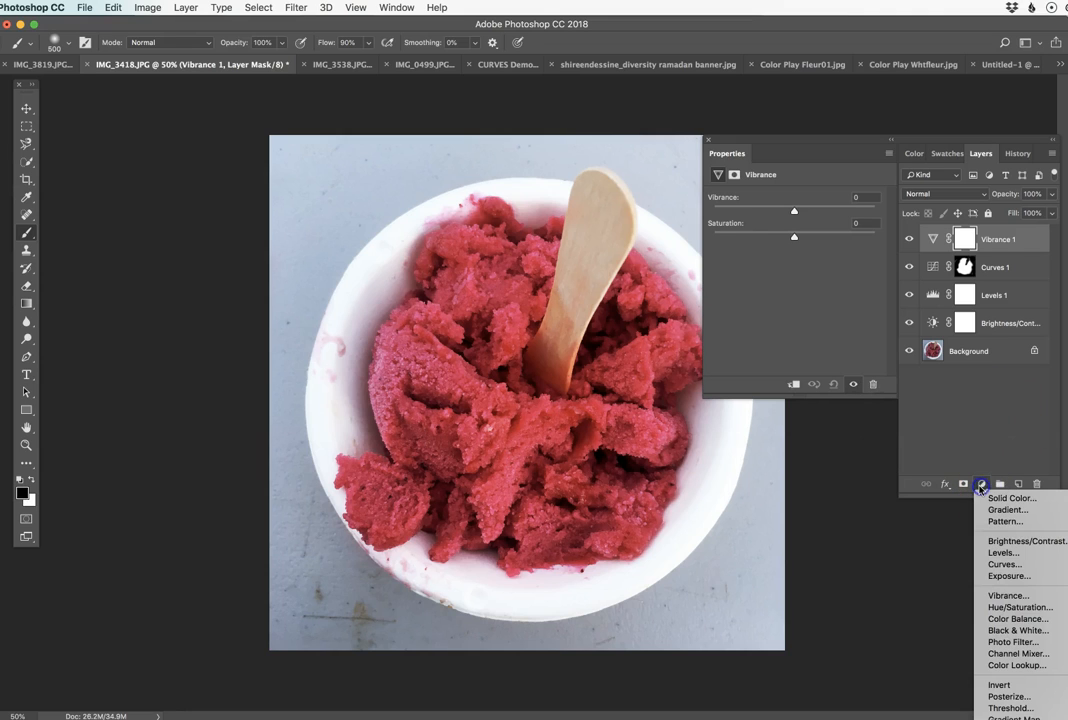
click(995, 631)
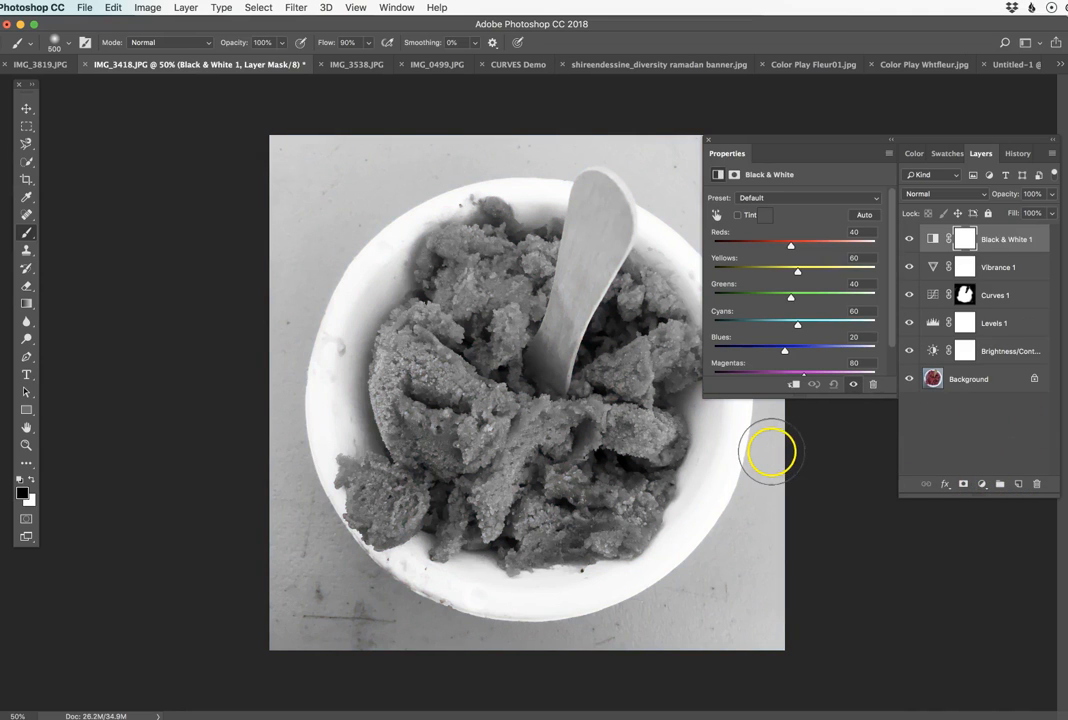
click(734, 175)
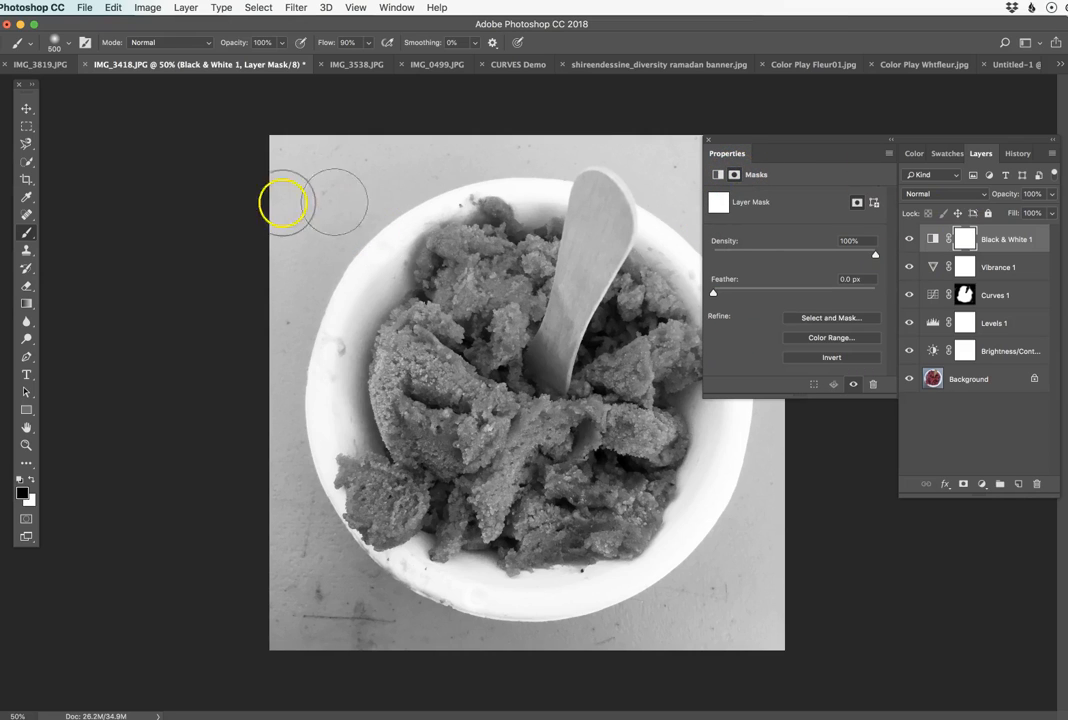
Undo a trial stroke on the background and paint black on the Black & White mask over the sorbet's main body.
mouse_move(318, 187)
mouse_down()
mouse_move(319, 219)
mouse_move(400, 210)
mouse_move(339, 262)
mouse_up()
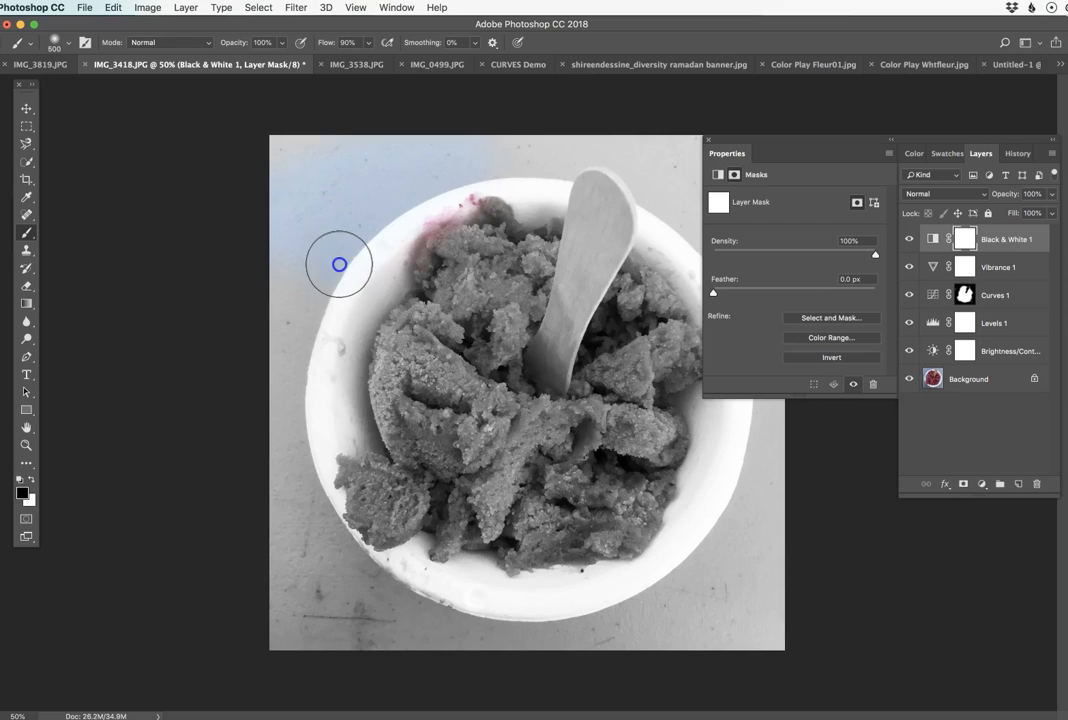
key(super+z)
mouse_move(477, 274)
mouse_down()
mouse_move(483, 243)
mouse_move(480, 284)
mouse_move(445, 267)
mouse_move(452, 314)
mouse_move(407, 369)
mouse_move(434, 436)
mouse_move(471, 327)
mouse_move(497, 248)
mouse_up()
mouse_move(637, 329)
mouse_down()
mouse_move(583, 442)
mouse_move(501, 409)
mouse_move(486, 343)
mouse_move(440, 455)
mouse_move(422, 476)
mouse_move(370, 479)
mouse_move(386, 510)
mouse_move(506, 477)
mouse_move(461, 527)
mouse_move(530, 532)
mouse_move(593, 507)
mouse_move(623, 411)
mouse_move(640, 422)
mouse_move(546, 413)
mouse_up()
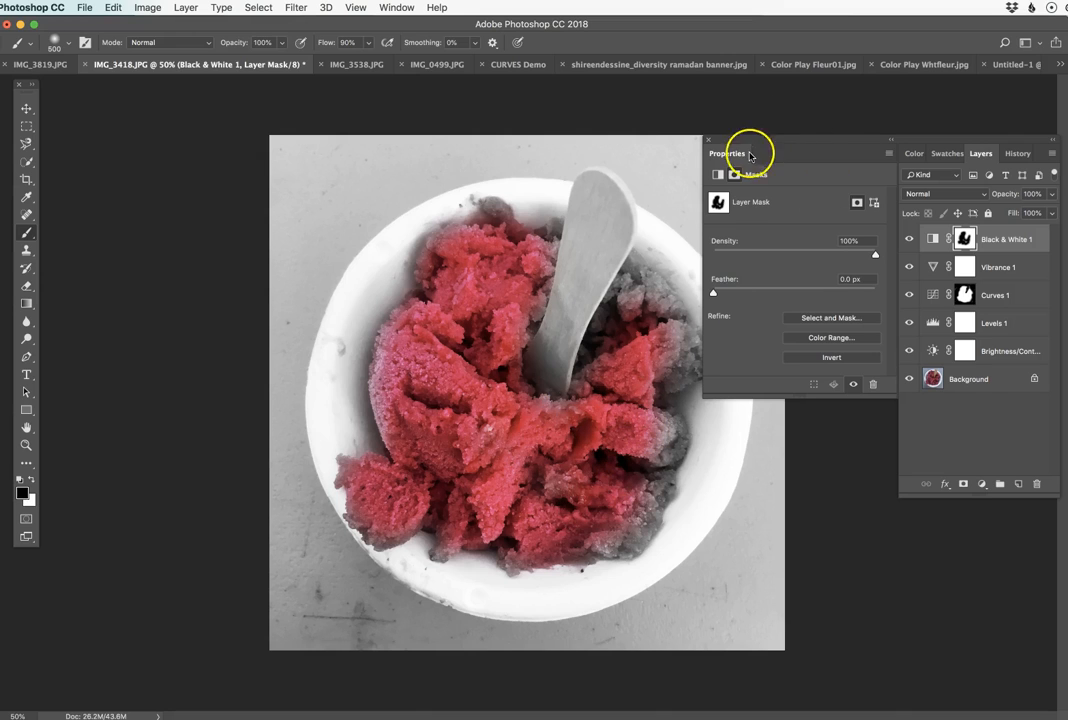
Reduce the brush to 250 and paint black on the Black & White mask over the sorbet's right side.
drag(787, 136, 847, 137)
click(622, 312)
key(bracketleft)
key(bracketleft)
key(bracketleft)
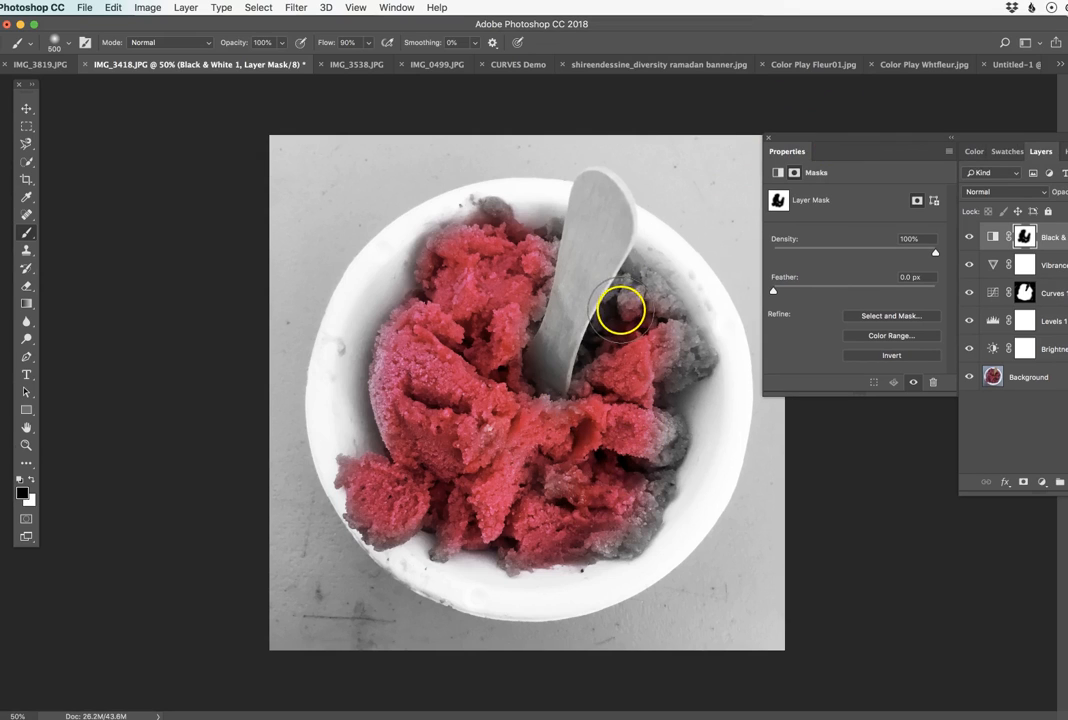
click(625, 296)
click(636, 288)
mouse_move(635, 289)
mouse_down()
mouse_move(662, 313)
mouse_move(672, 357)
mouse_move(650, 366)
mouse_move(683, 355)
mouse_move(700, 363)
mouse_move(643, 410)
mouse_move(674, 454)
mouse_move(643, 464)
mouse_move(651, 484)
mouse_move(617, 540)
mouse_move(588, 541)
mouse_move(649, 509)
mouse_up()
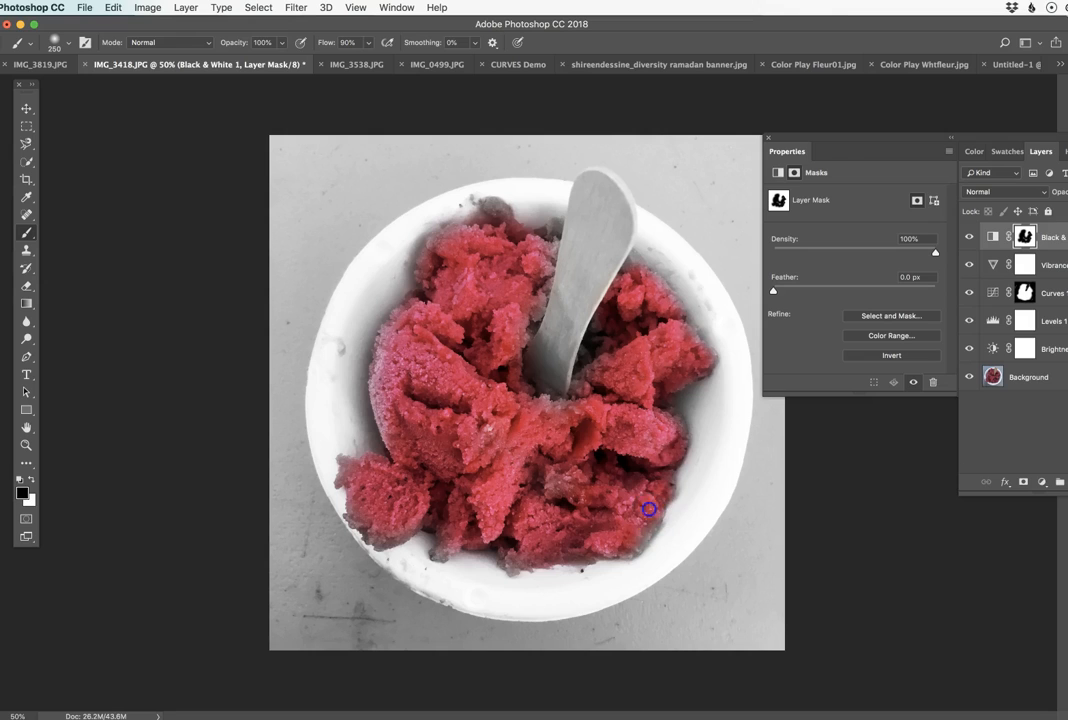
Paint black on the Black & White mask over the remaining grey patches along the sorbet's top, left and bottom edges.
mouse_move(527, 549)
mouse_down()
mouse_move(382, 331)
mouse_move(418, 326)
mouse_move(463, 384)
mouse_move(518, 231)
mouse_move(496, 207)
mouse_up()
drag(540, 244, 519, 331)
drag(443, 238, 436, 289)
drag(624, 330, 627, 300)
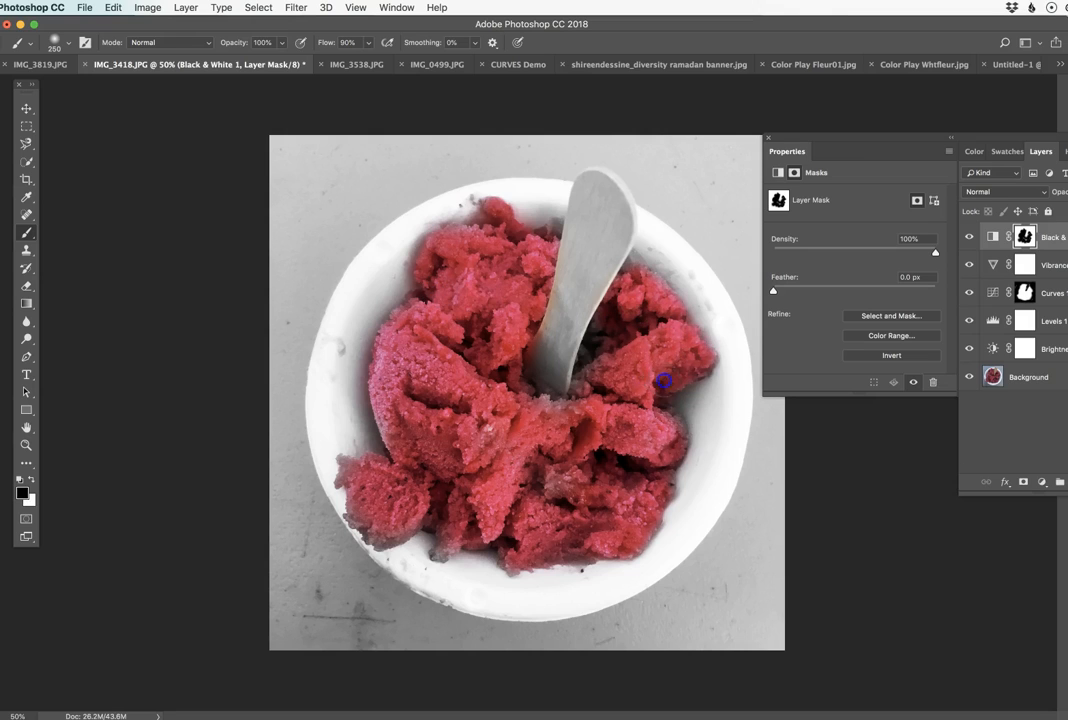
mouse_move(552, 558)
mouse_down()
mouse_move(510, 572)
mouse_move(448, 548)
mouse_up()
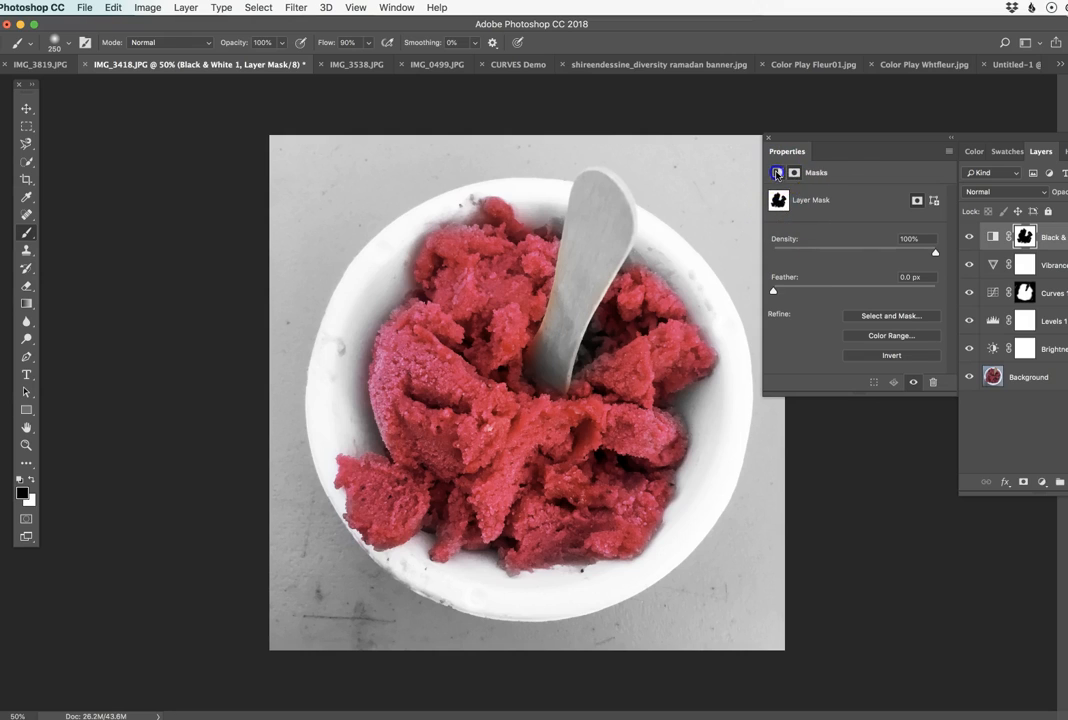
Switch between the Black & White layer's mask and adjustment settings to review them, ending on the adjustment settings.
click(779, 172)
click(794, 173)
click(777, 174)
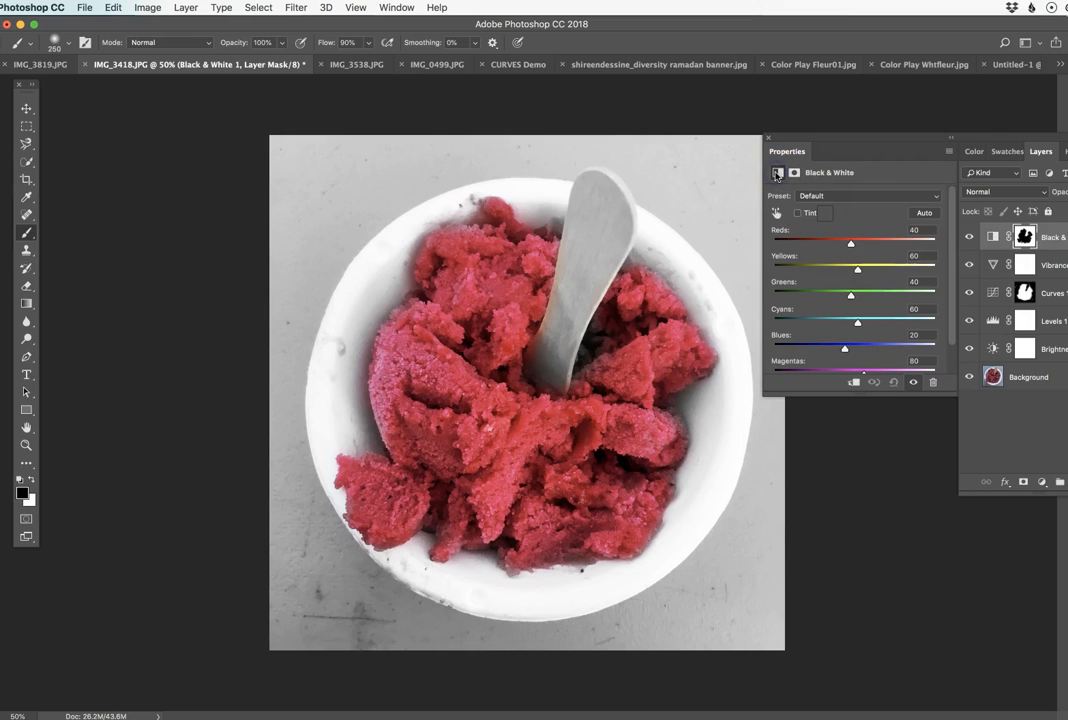
Set the Reds value of the Black & White adjustment to 10.
mouse_move(851, 243)
mouse_down()
mouse_move(860, 244)
mouse_move(825, 244)
mouse_move(842, 245)
mouse_up()
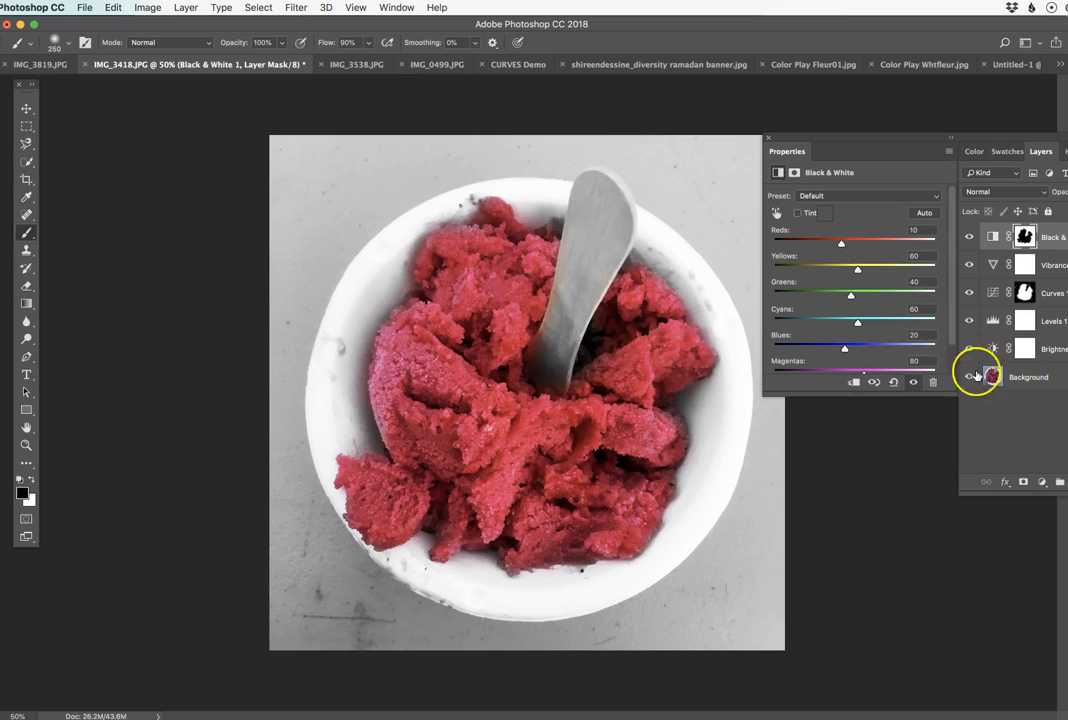
Try an Invert adjustment layer above the Black & White layer, and undo it.
click(1041, 482)
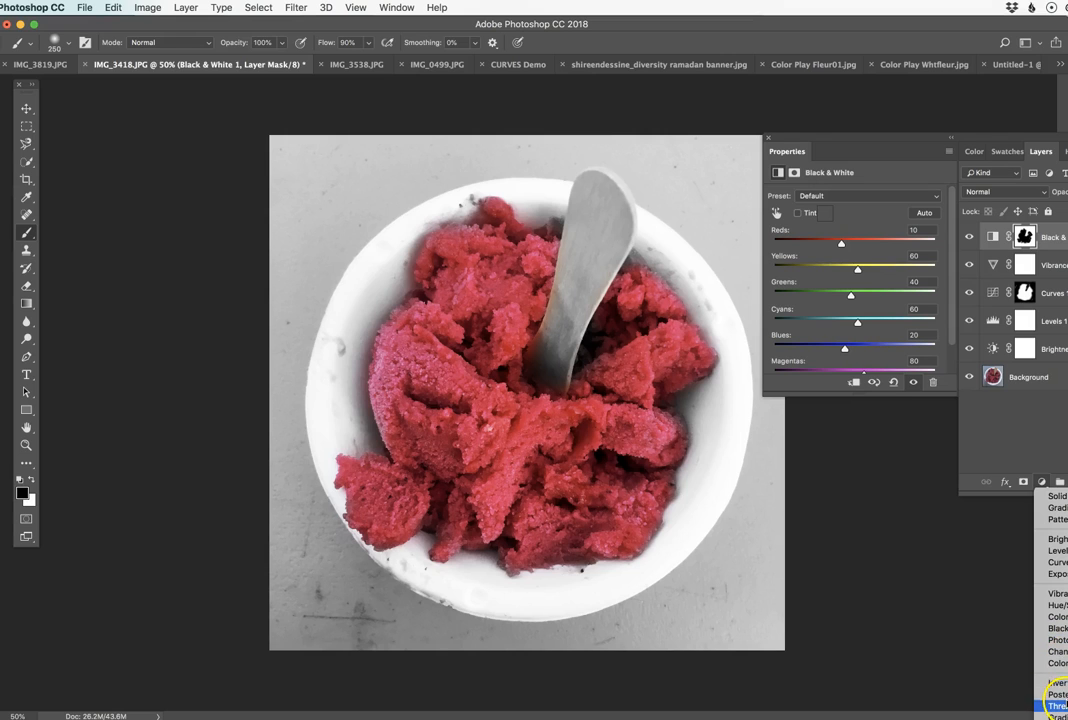
click(1056, 683)
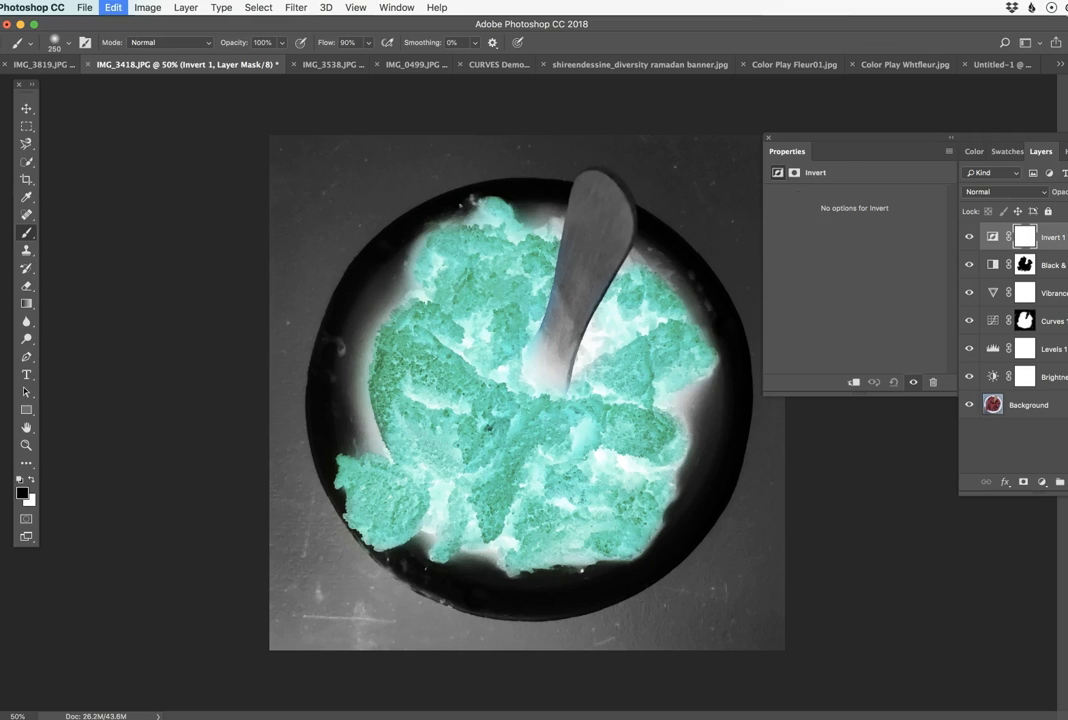
key(super+z)
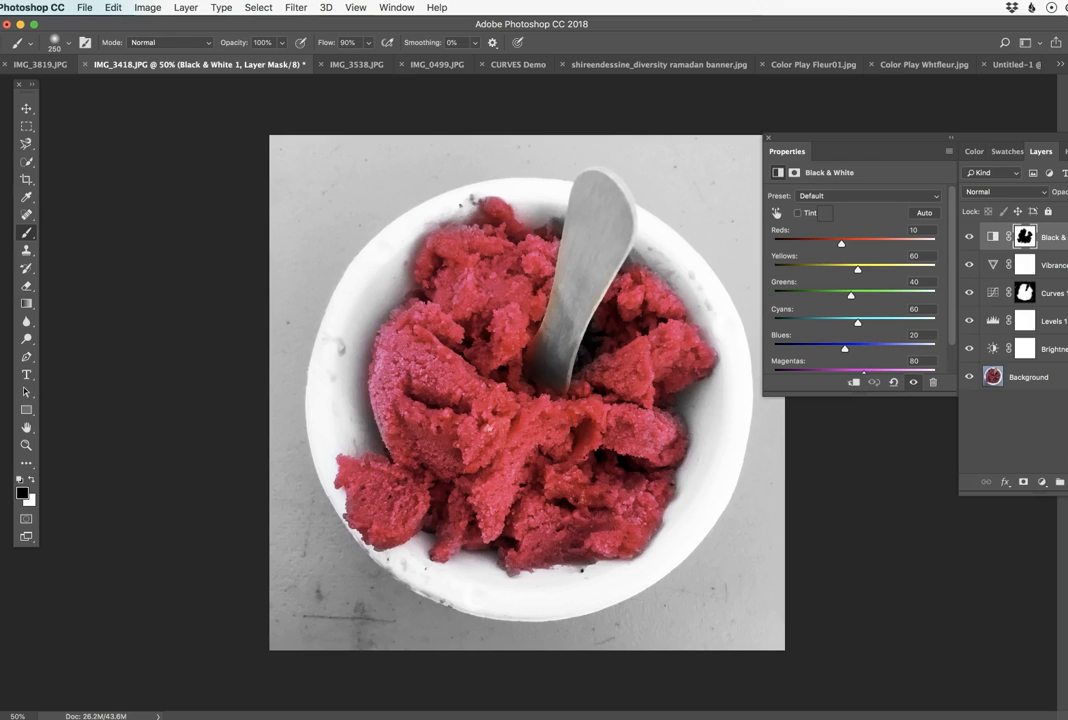
Close the list of adjustment layer types without choosing one and reposition the joined Properties and Layers panels so both fit fully on screen.
click(1041, 482)
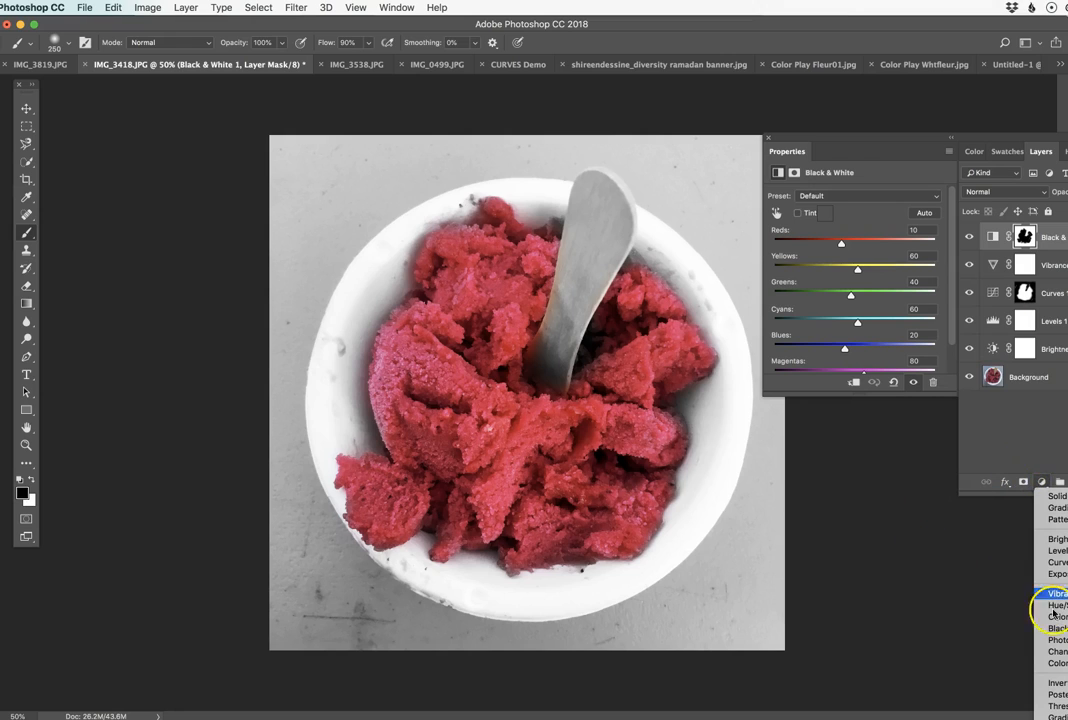
click(1035, 452)
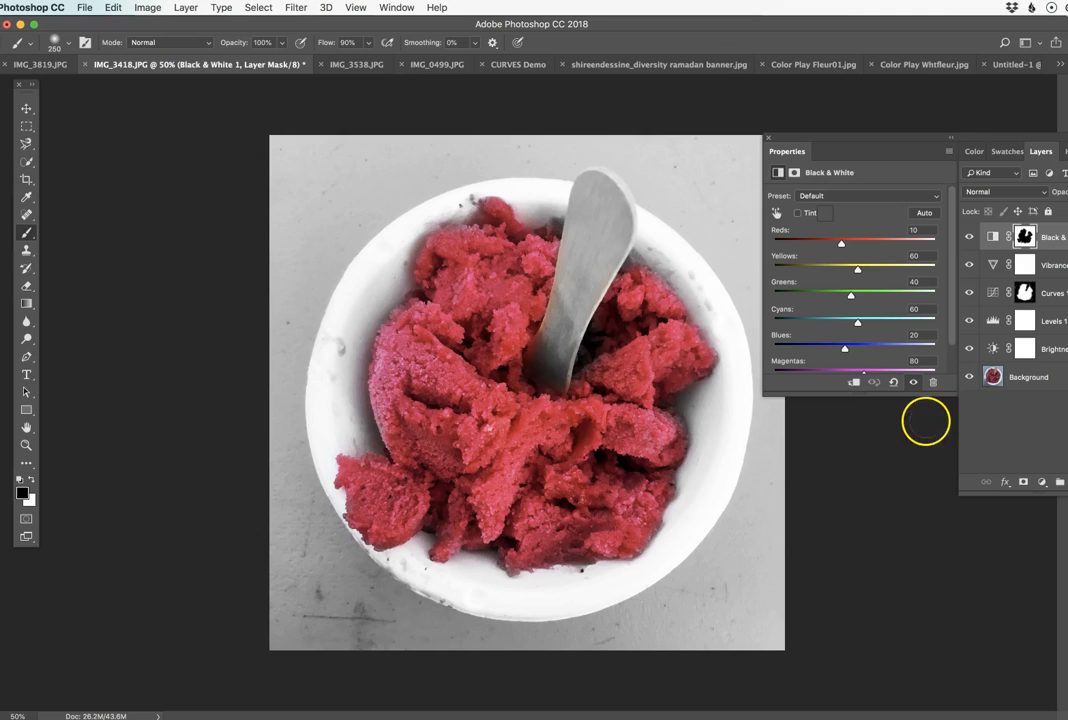
drag(796, 147, 739, 100)
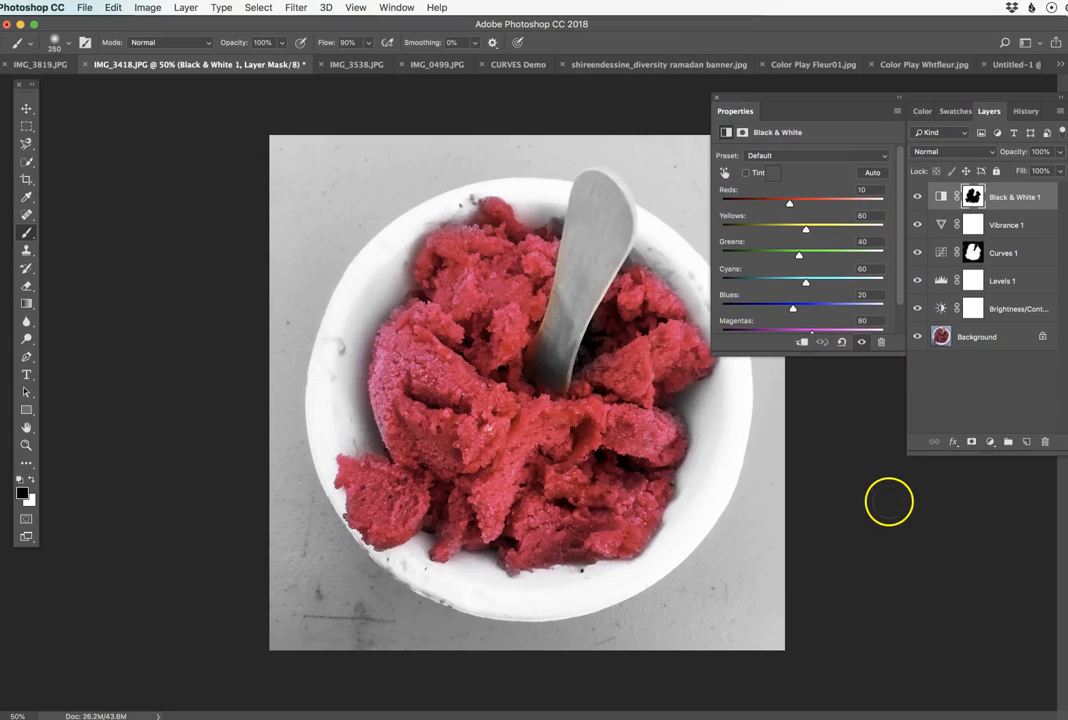